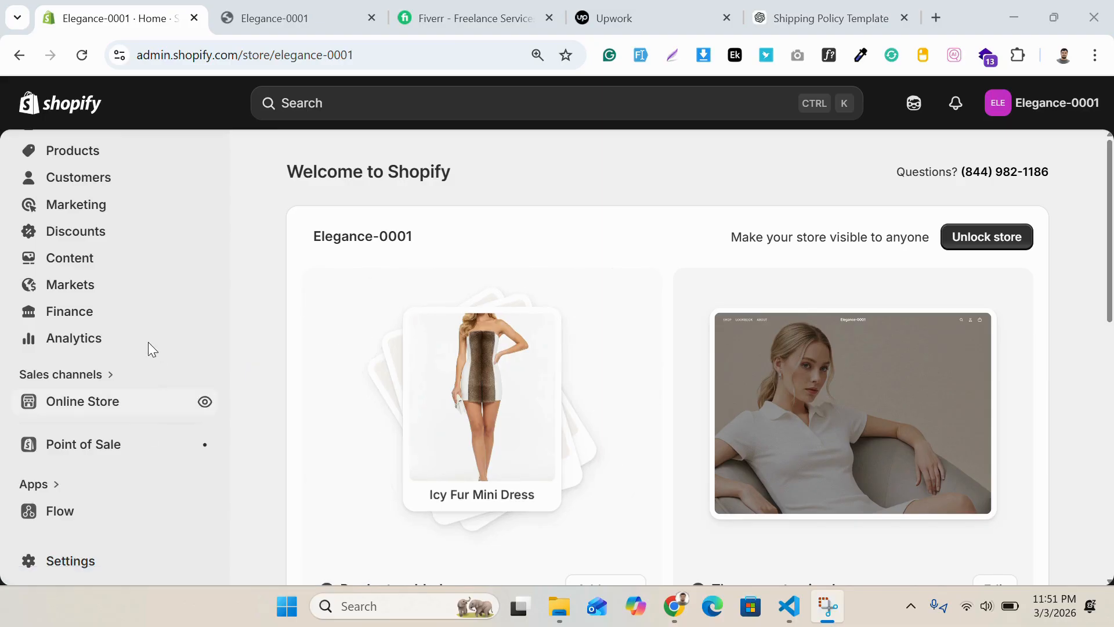
Open the Policies page in the store settings
scroll(126, 484, up, 1)
scroll(127, 491, down, 1)
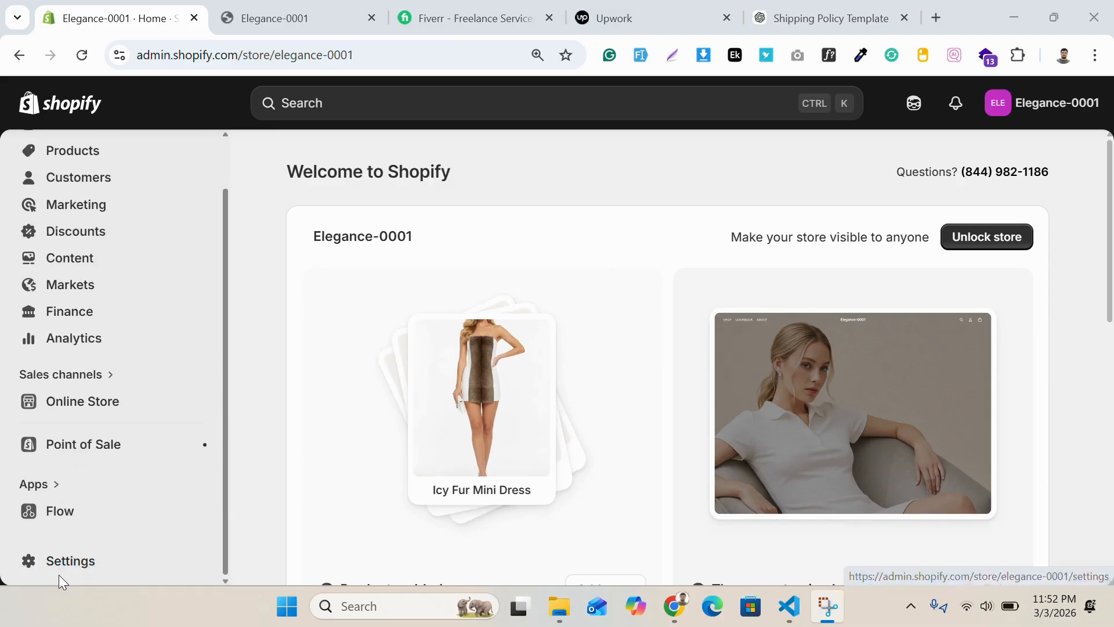
click(56, 570)
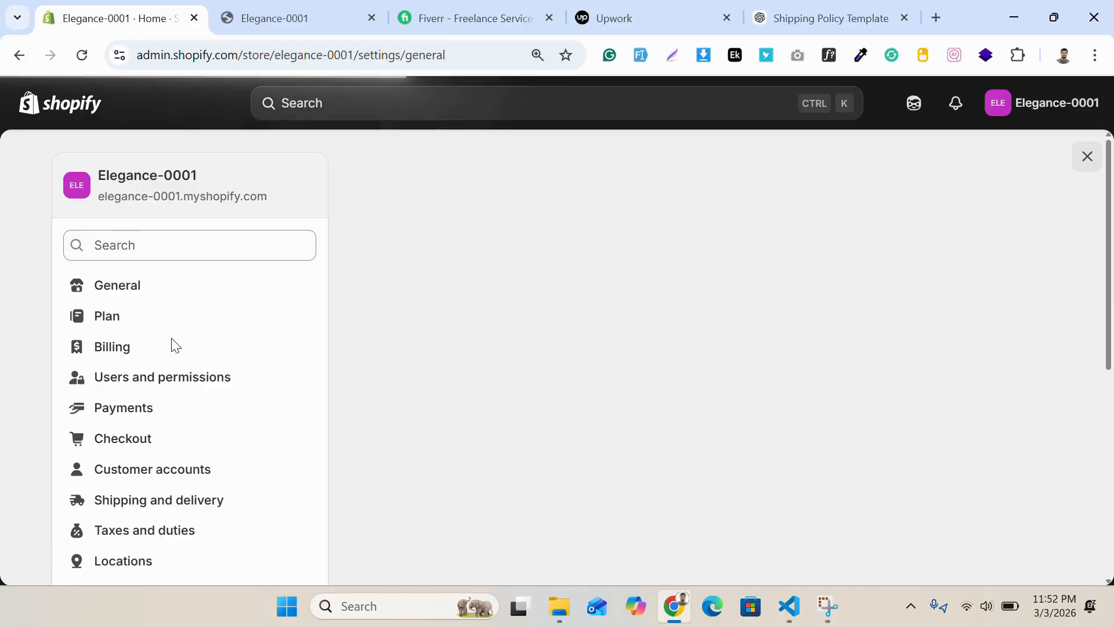
scroll(212, 406, down, 3)
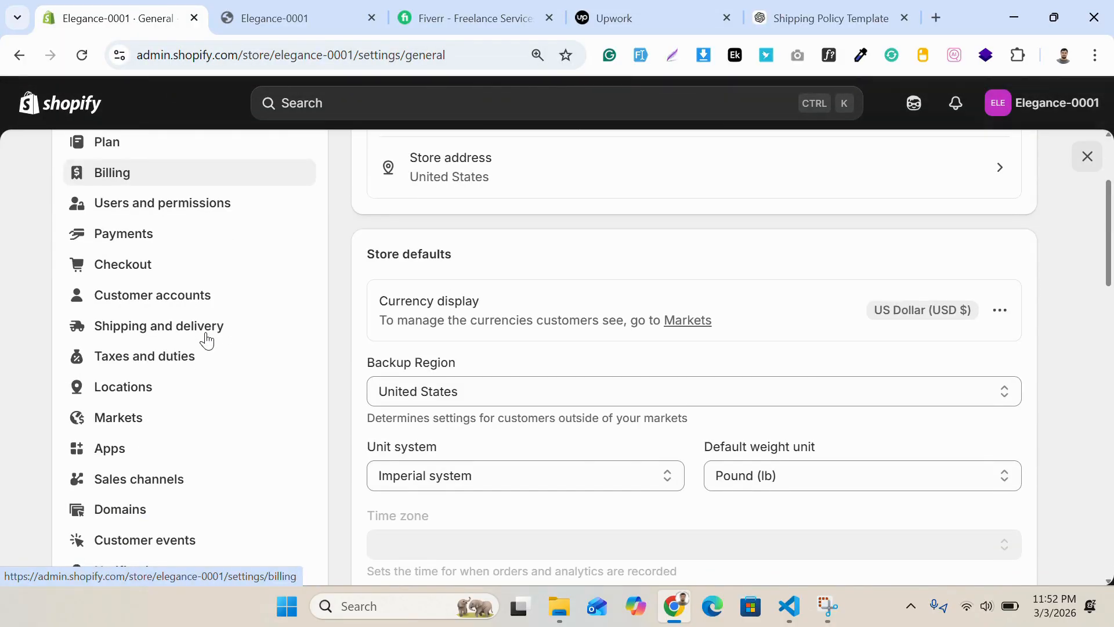
scroll(196, 353, down, 6)
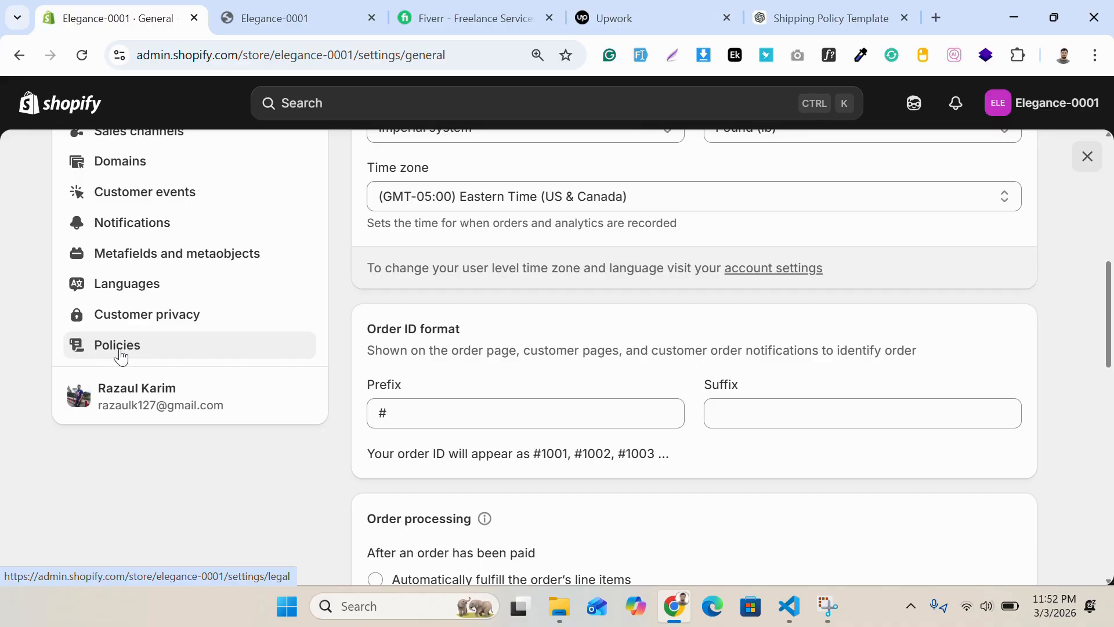
click(119, 352)
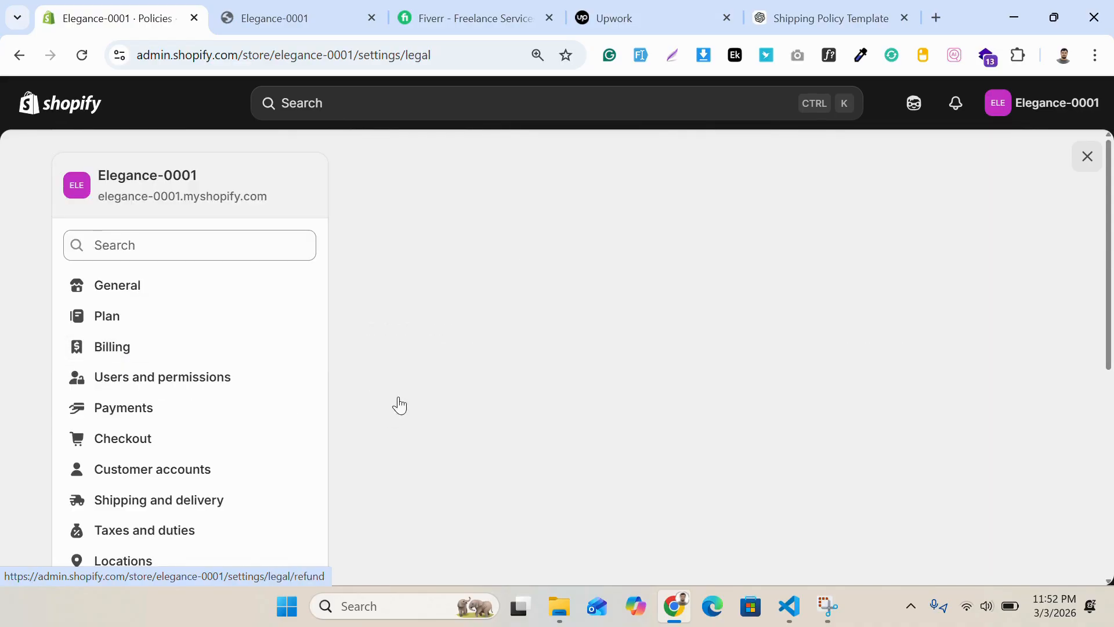
Fill the return and refund policy with the built-in template, review its text and publish it
scroll(731, 384, down, 2)
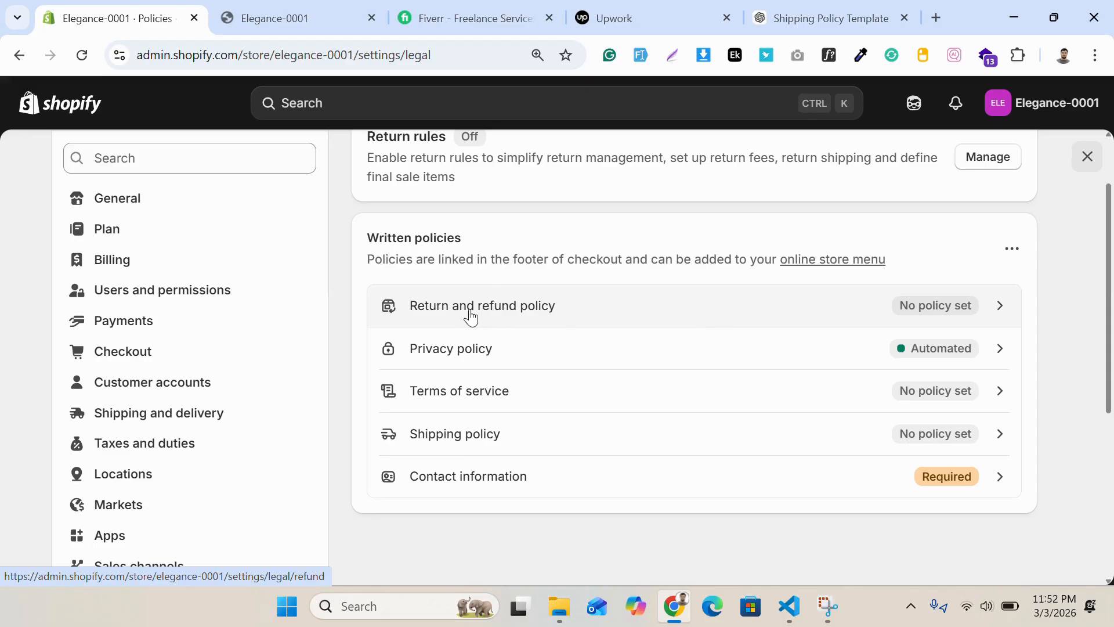
click(515, 311)
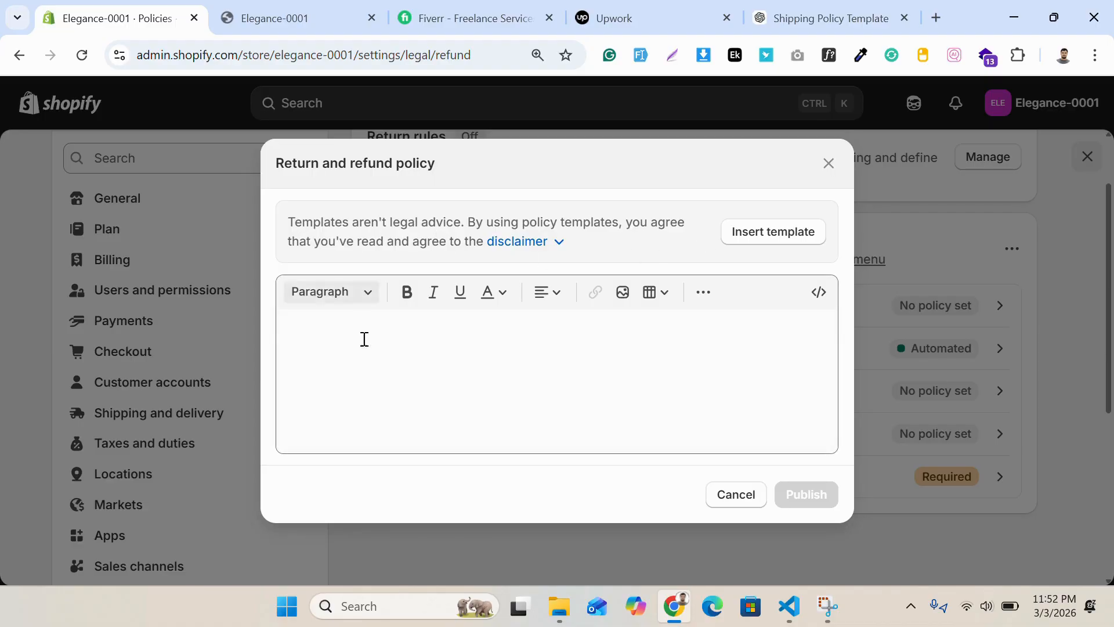
click(769, 250)
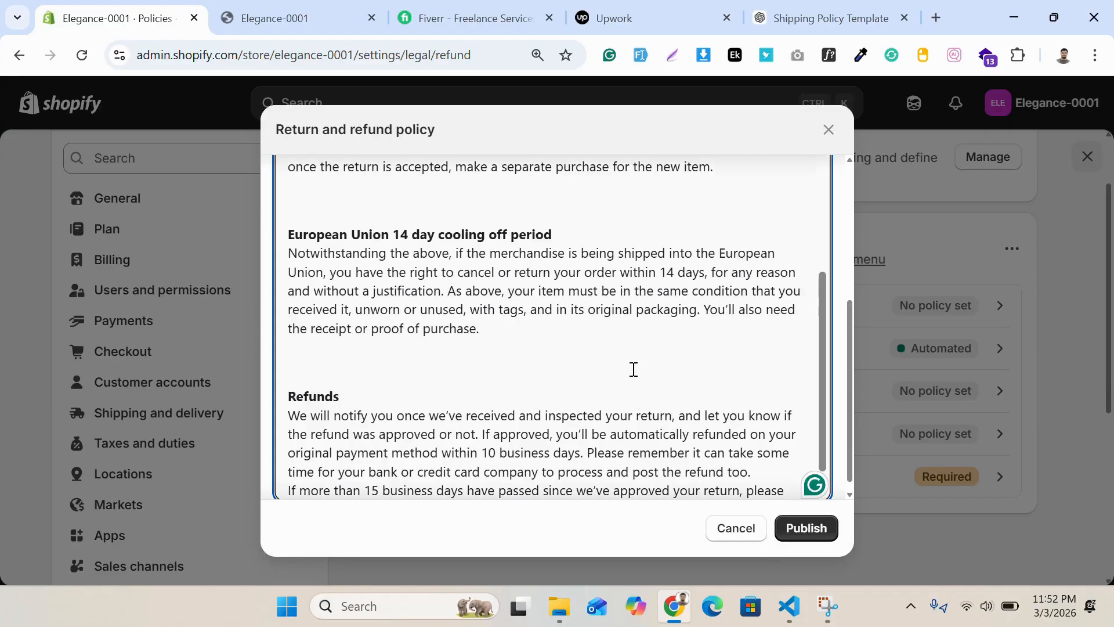
scroll(540, 291, down, 1)
scroll(523, 301, up, 10)
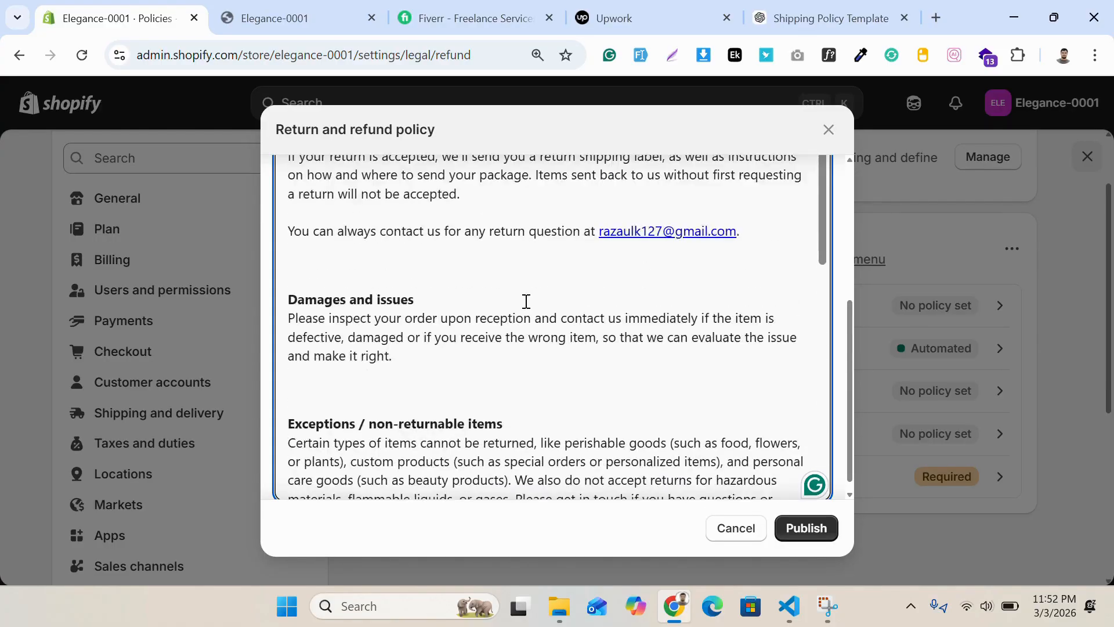
scroll(522, 278, up, 4)
scroll(504, 316, down, 6)
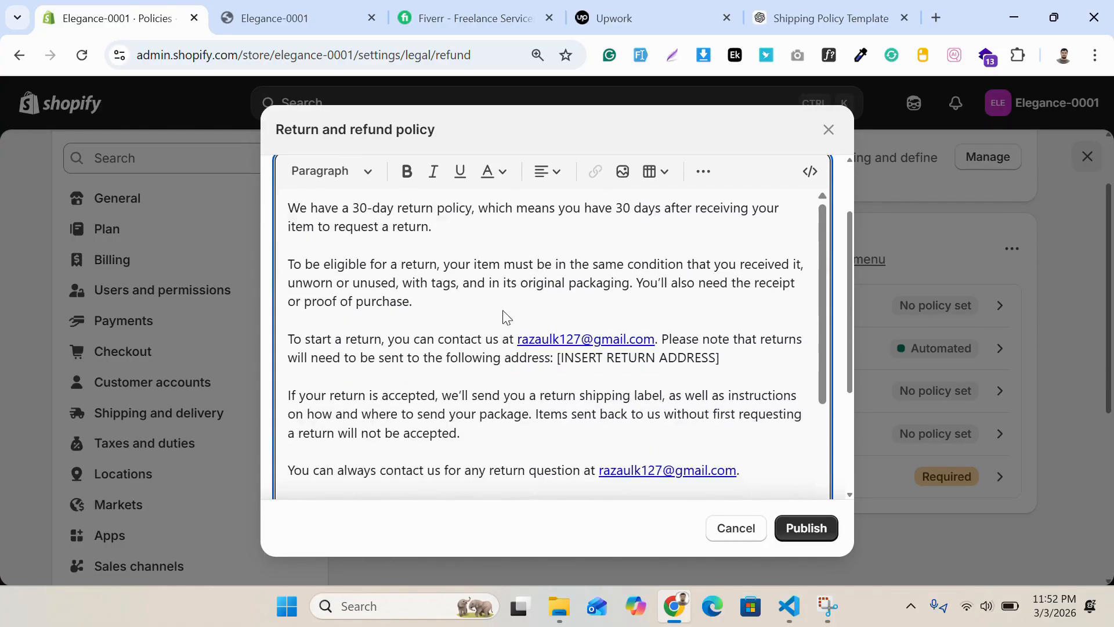
scroll(560, 310, up, 3)
scroll(550, 341, down, 3)
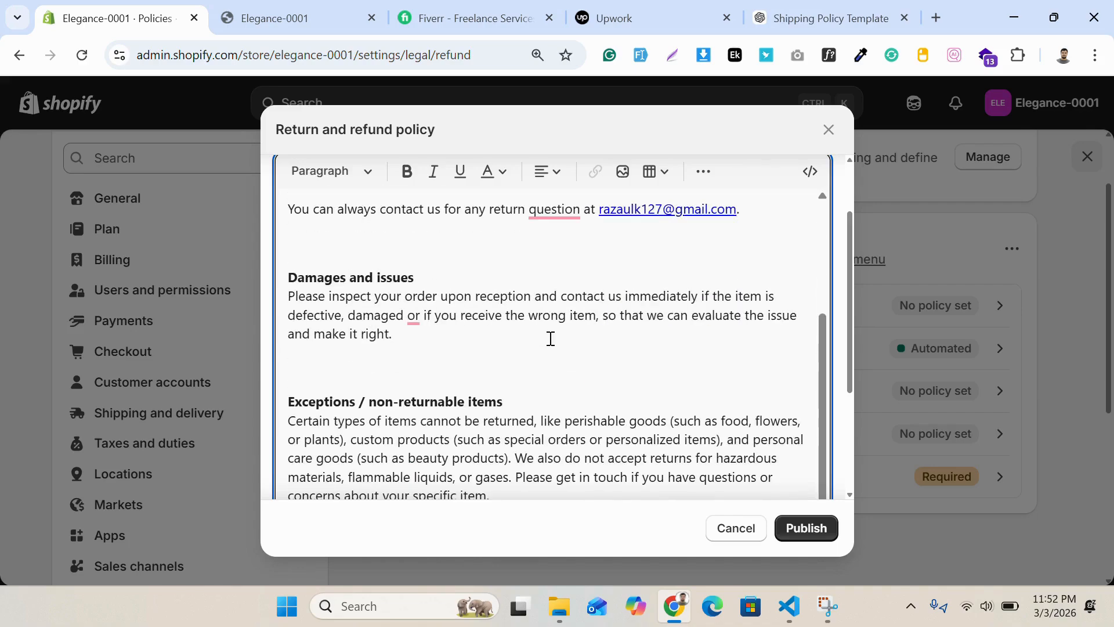
scroll(567, 265, down, 6)
click(815, 532)
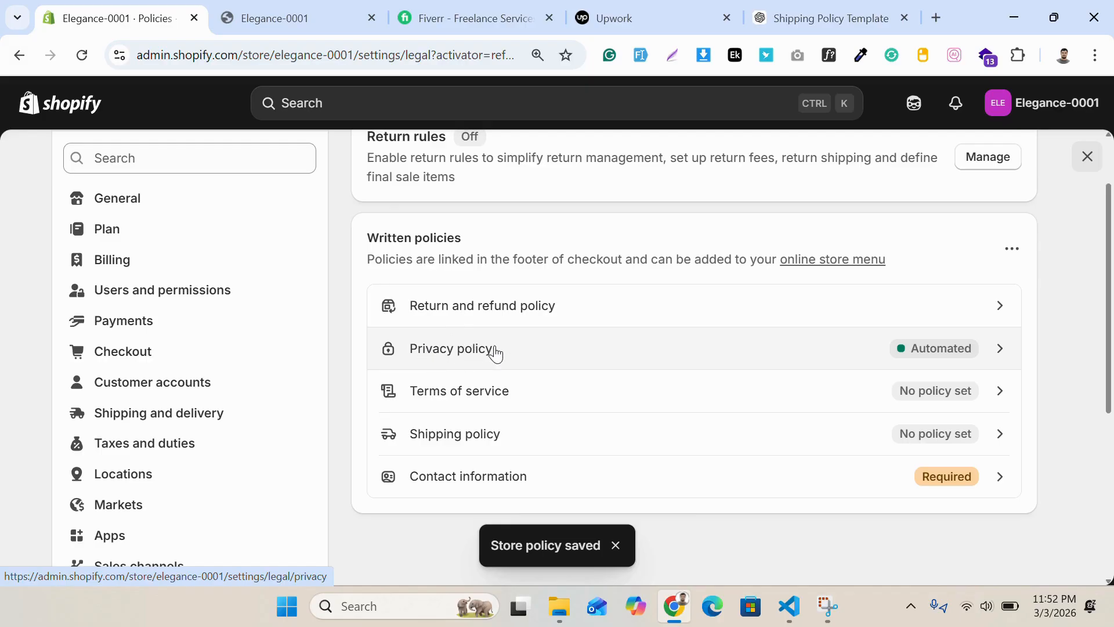
Review the privacy policy, switching its automated policy option off and back on, and close it without saving
click(495, 350)
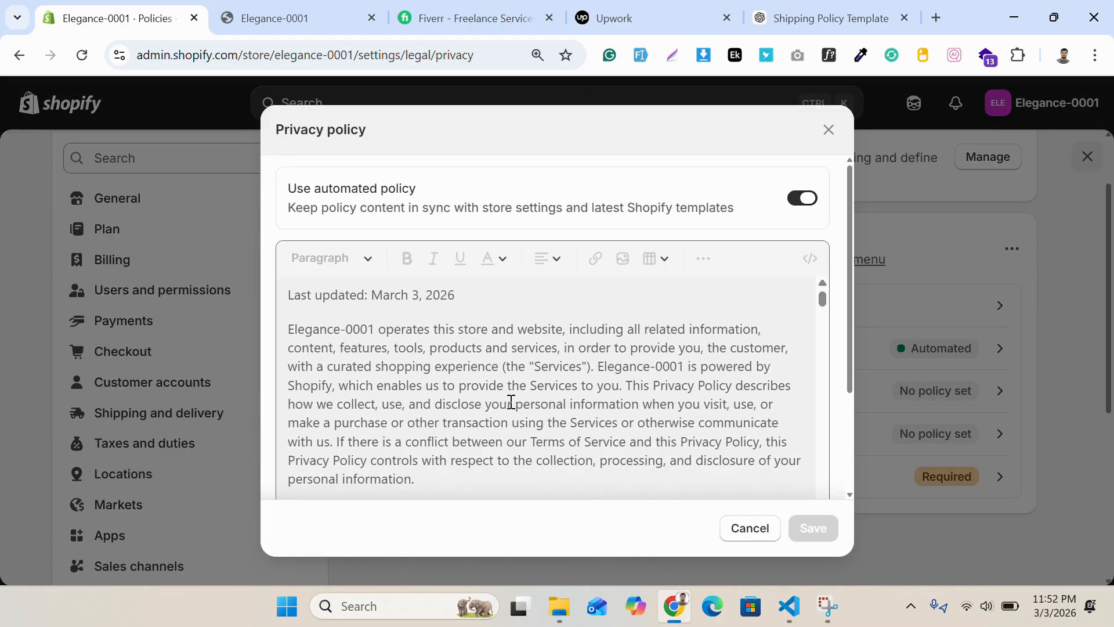
scroll(517, 383, down, 5)
click(804, 202)
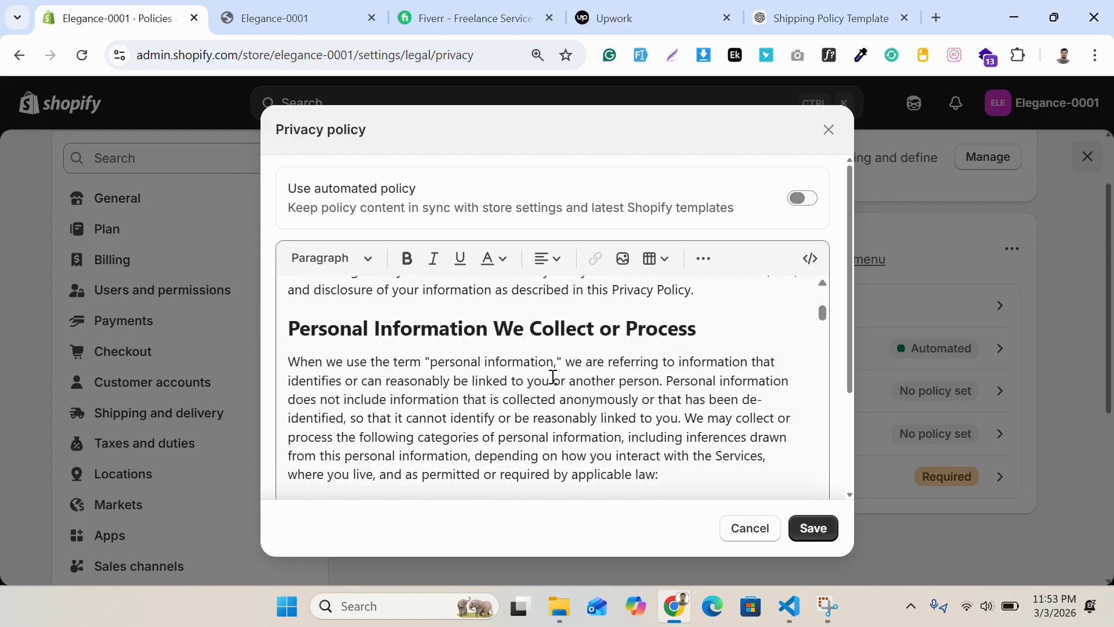
scroll(550, 375, down, 8)
scroll(550, 371, up, 3)
click(803, 200)
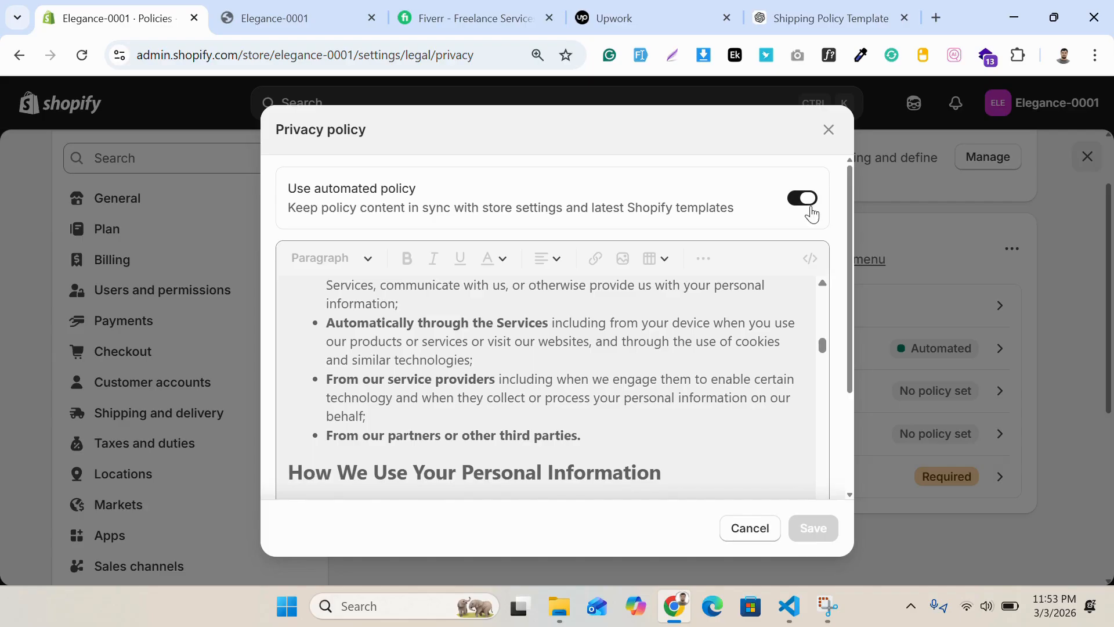
click(829, 130)
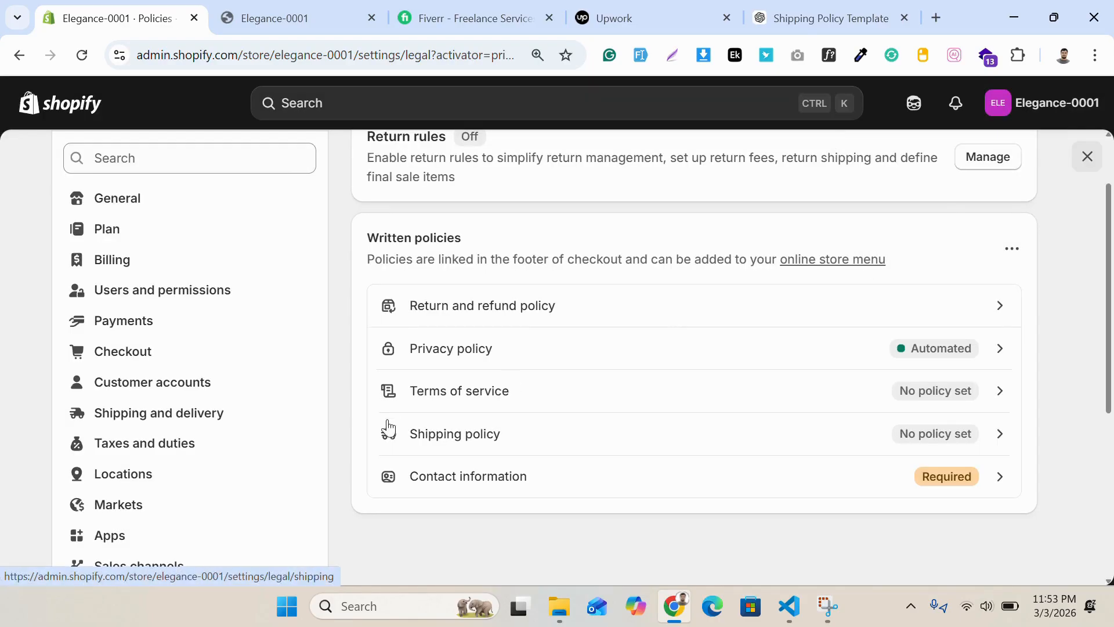
Fill the terms of service with the built-in template and publish the policy
click(504, 393)
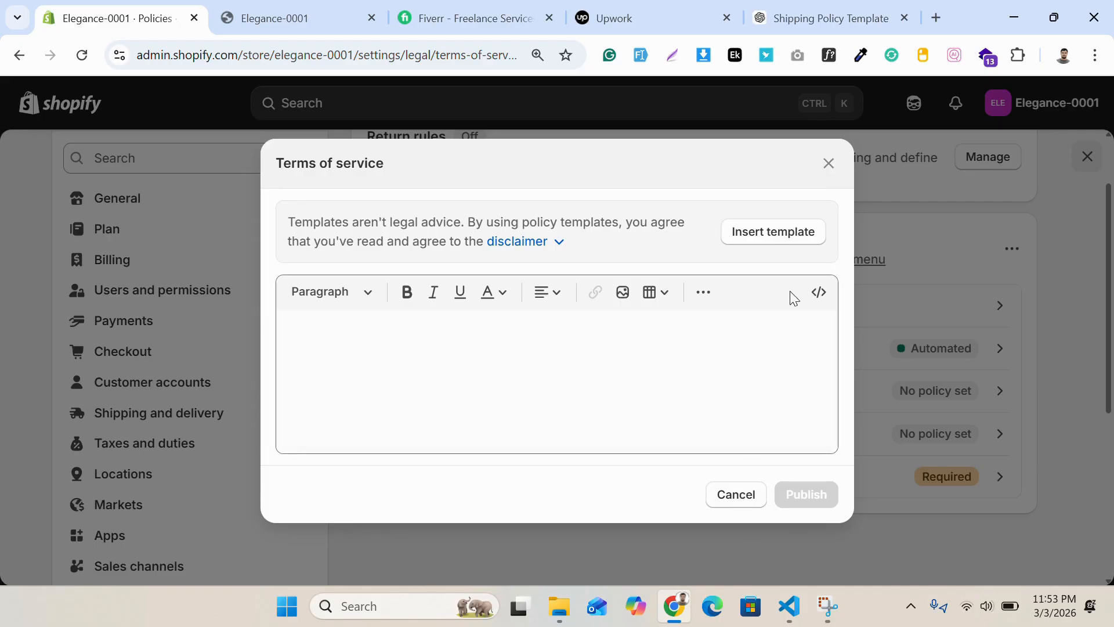
click(774, 232)
click(805, 535)
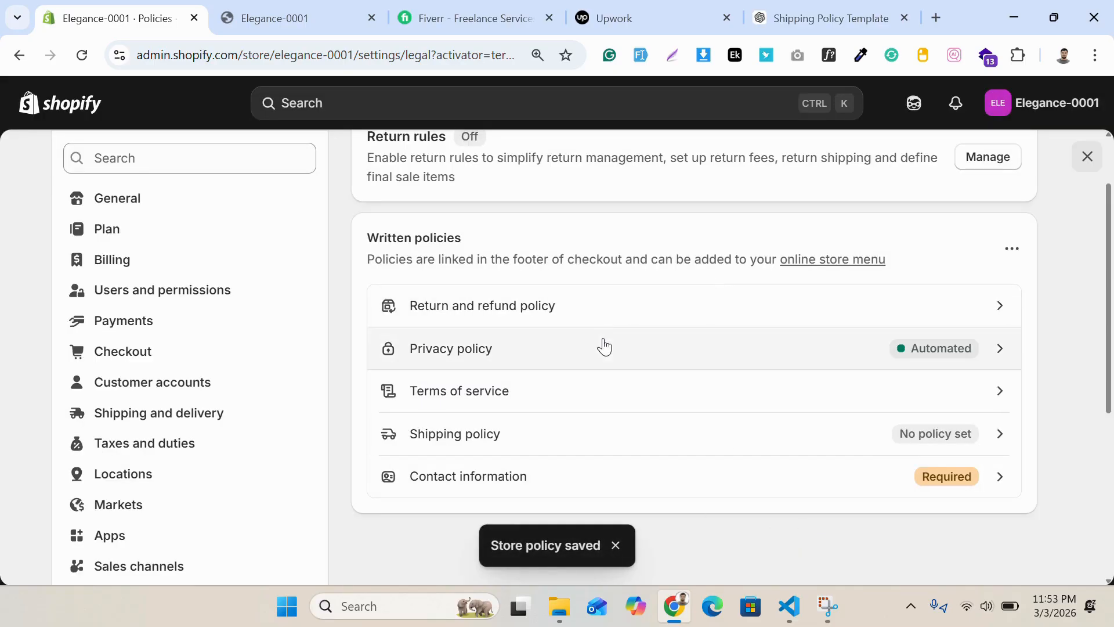
Paste the copied shipping policy template text into the shipping policy and publish it
click(465, 440)
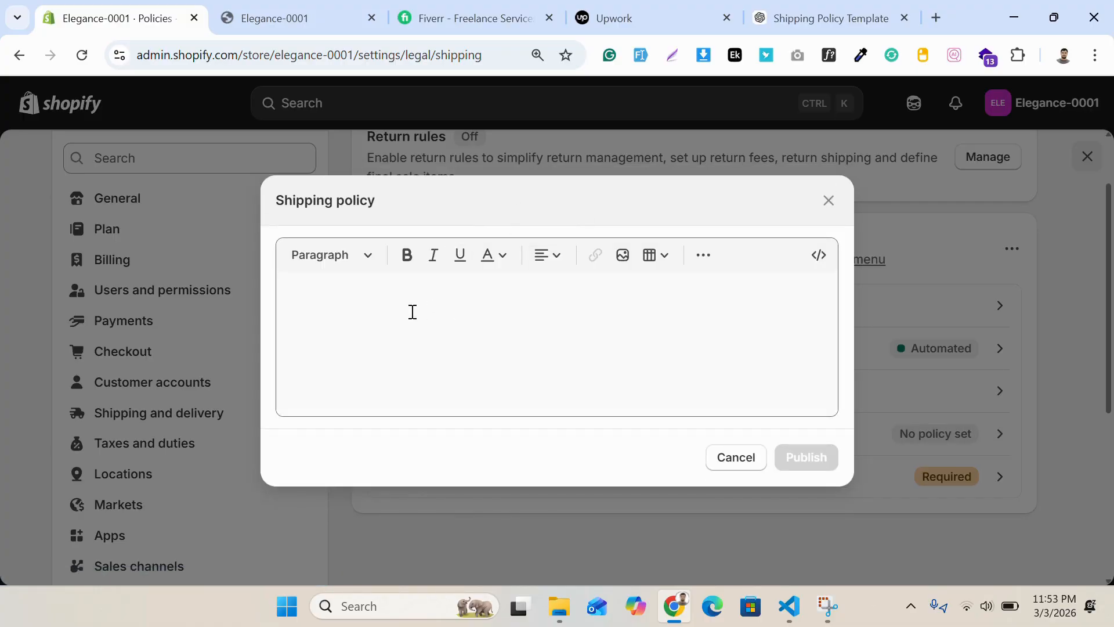
click(410, 311)
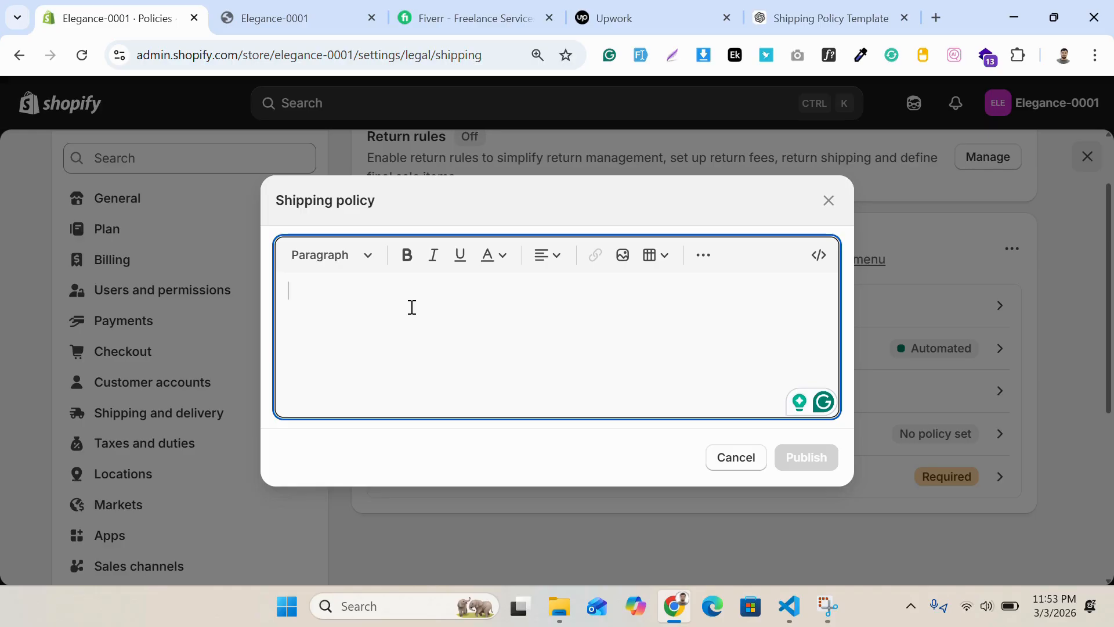
key(ctrl+v)
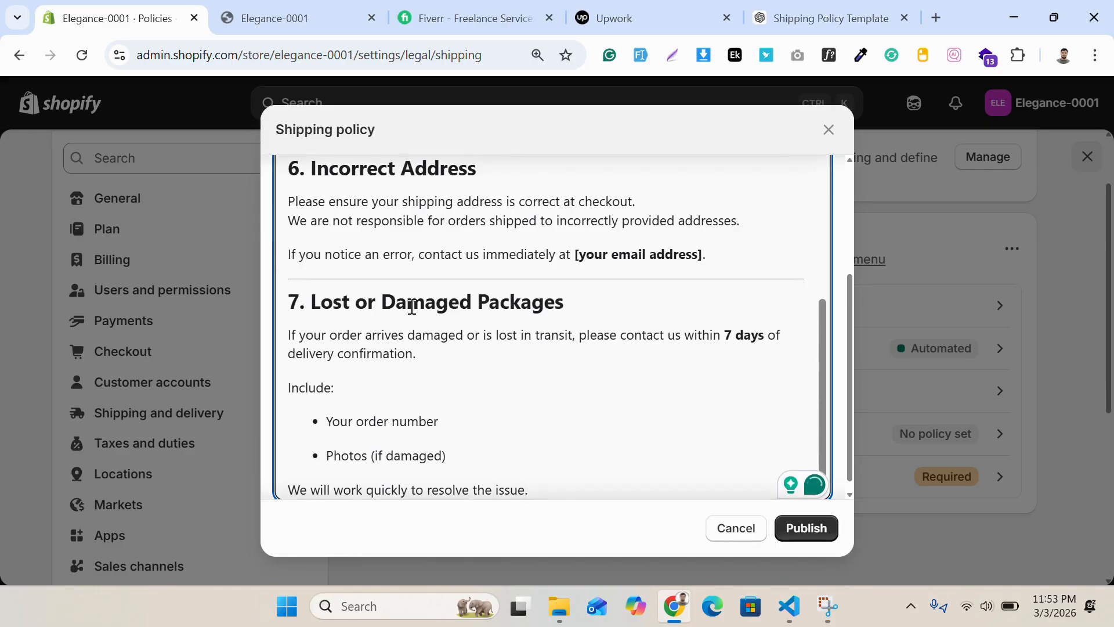
click(823, 537)
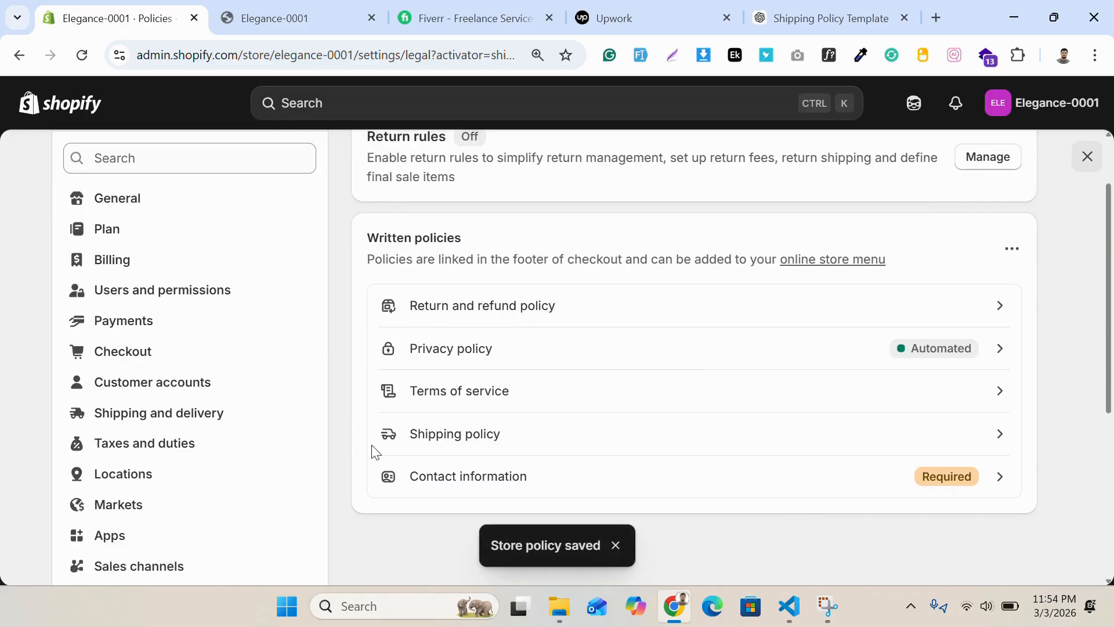
Fill the contact information policy with the built-in template, review its fields and publish it
click(508, 481)
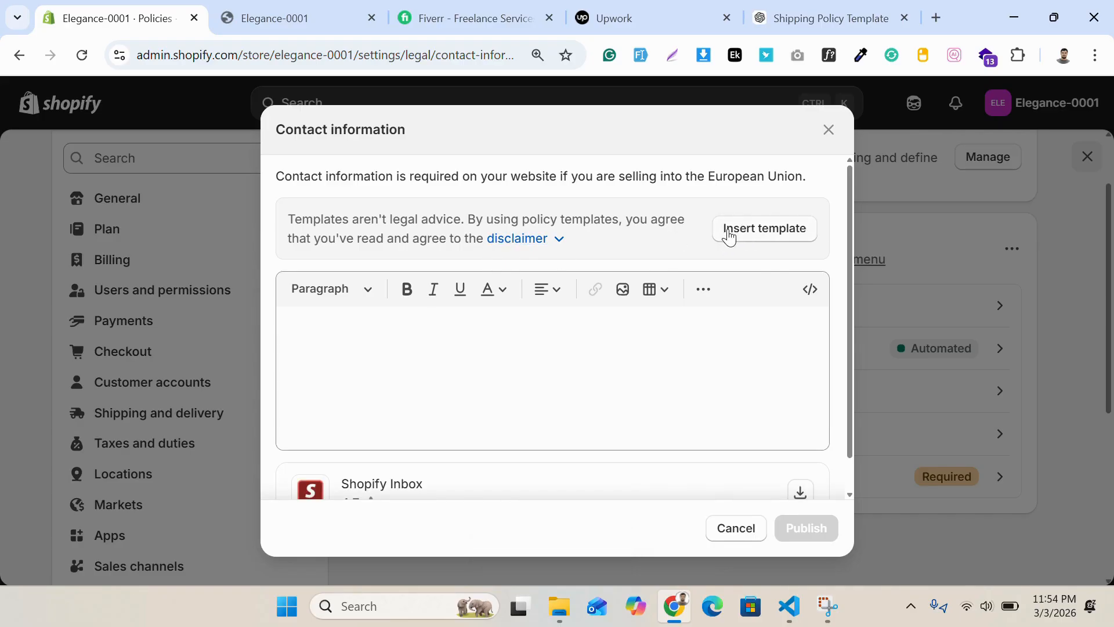
click(746, 232)
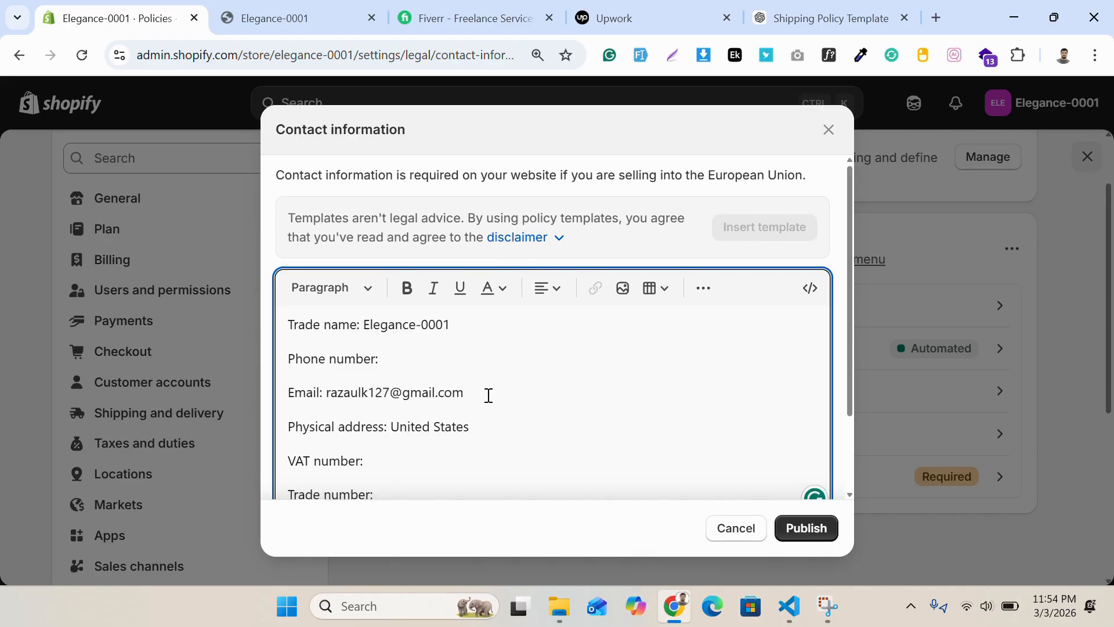
scroll(452, 359, down, 2)
scroll(485, 331, up, 2)
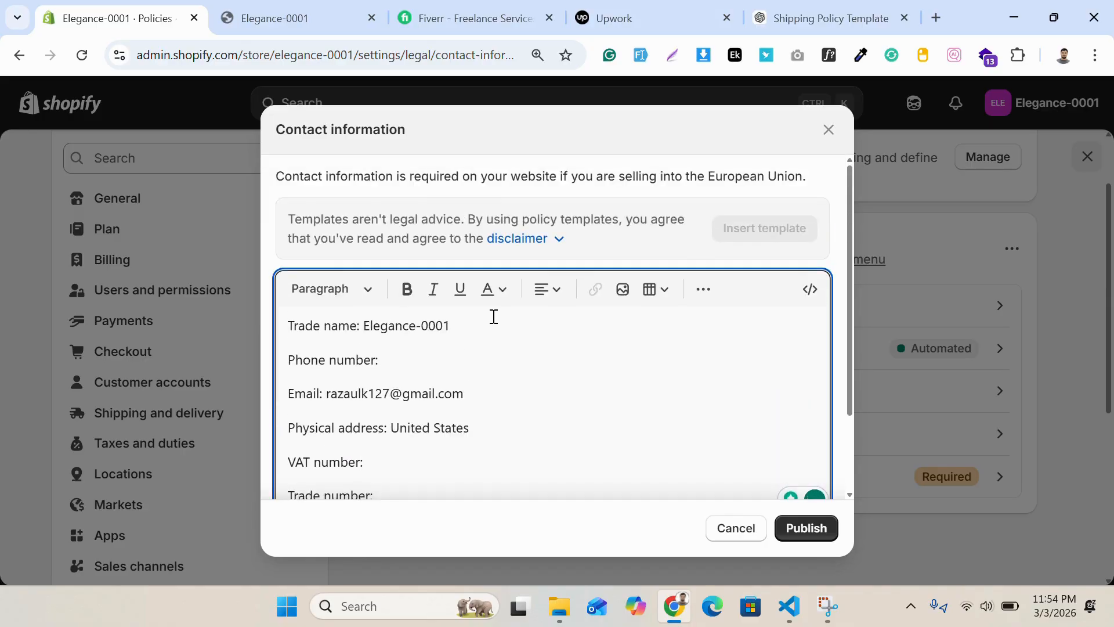
scroll(493, 316, down, 1)
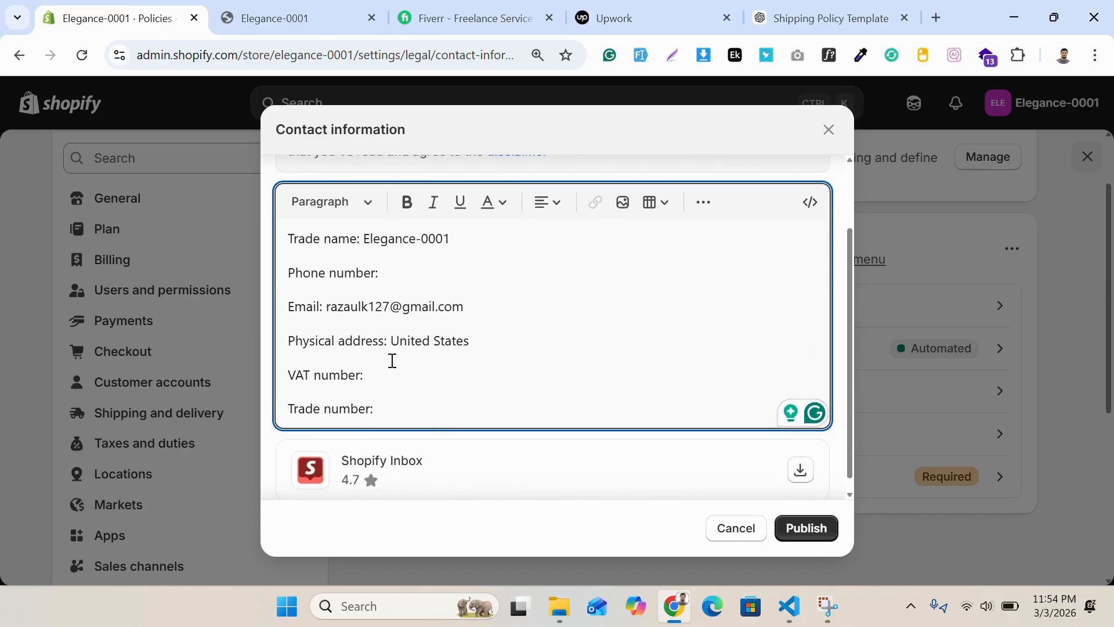
scroll(447, 348, up, 1)
scroll(685, 365, down, 1)
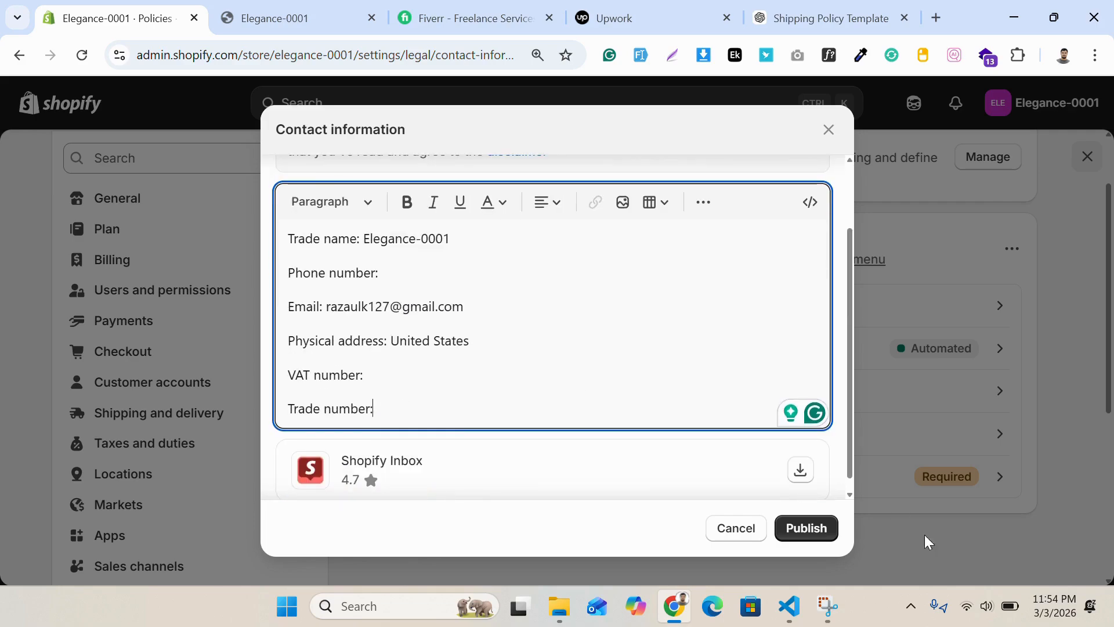
click(807, 529)
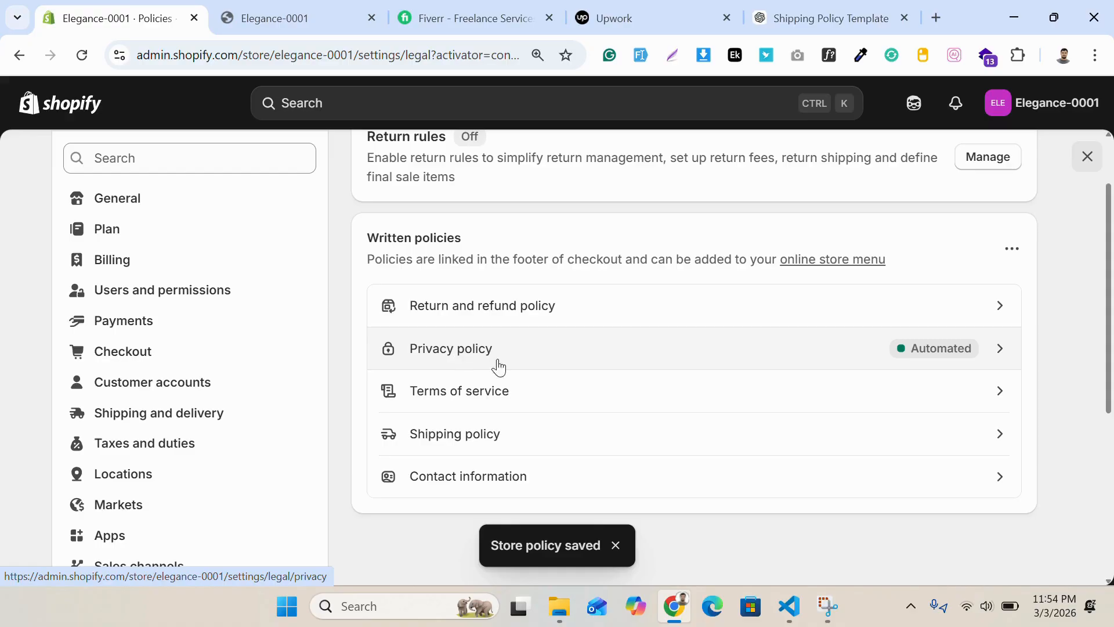
scroll(287, 348, up, 2)
scroll(236, 314, down, 4)
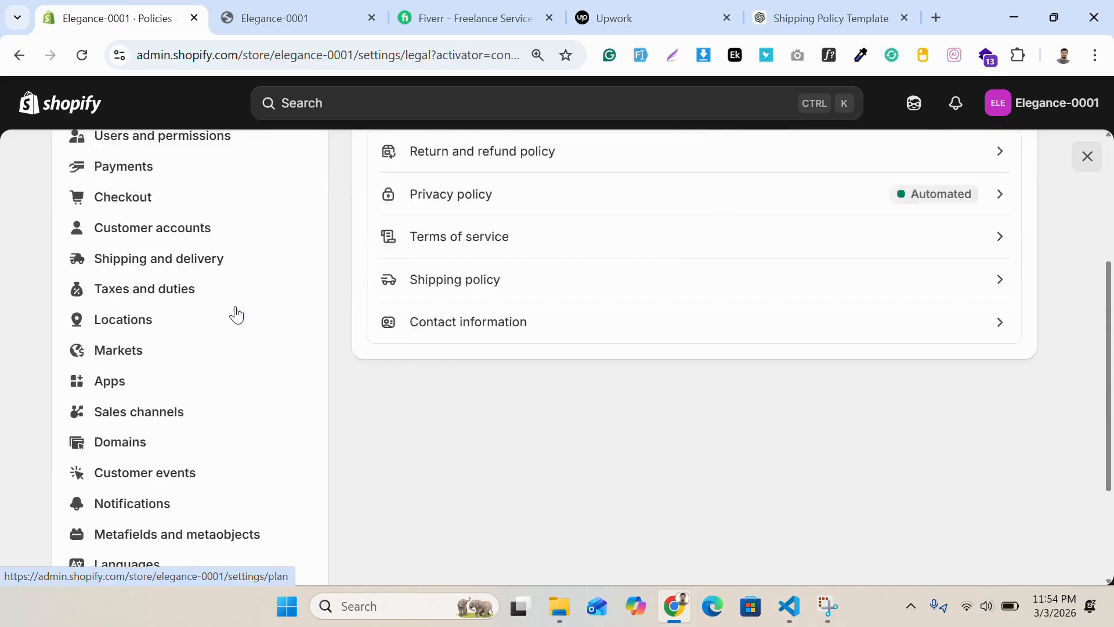
scroll(226, 325, up, 5)
scroll(634, 440, down, 2)
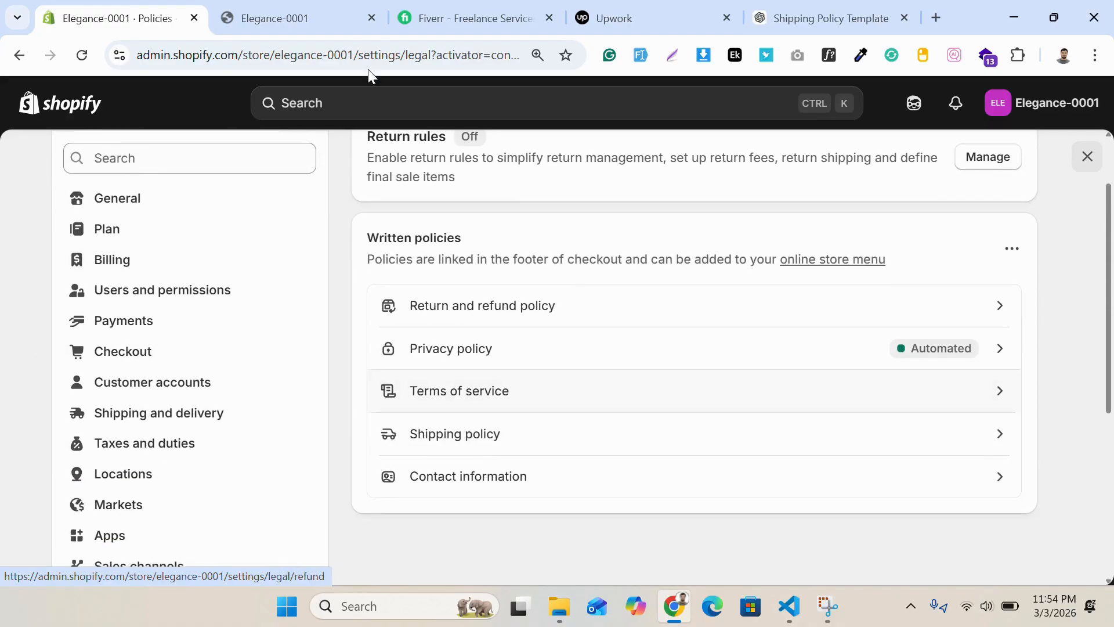
scroll(346, 368, down, 2)
scroll(316, 328, up, 3)
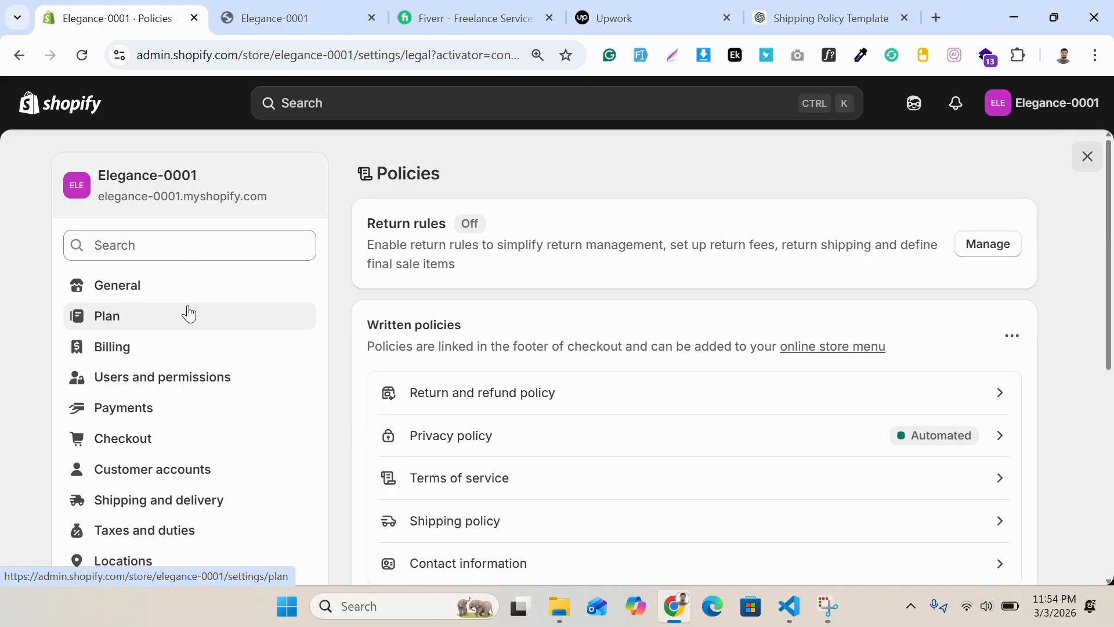
scroll(224, 422, down, 2)
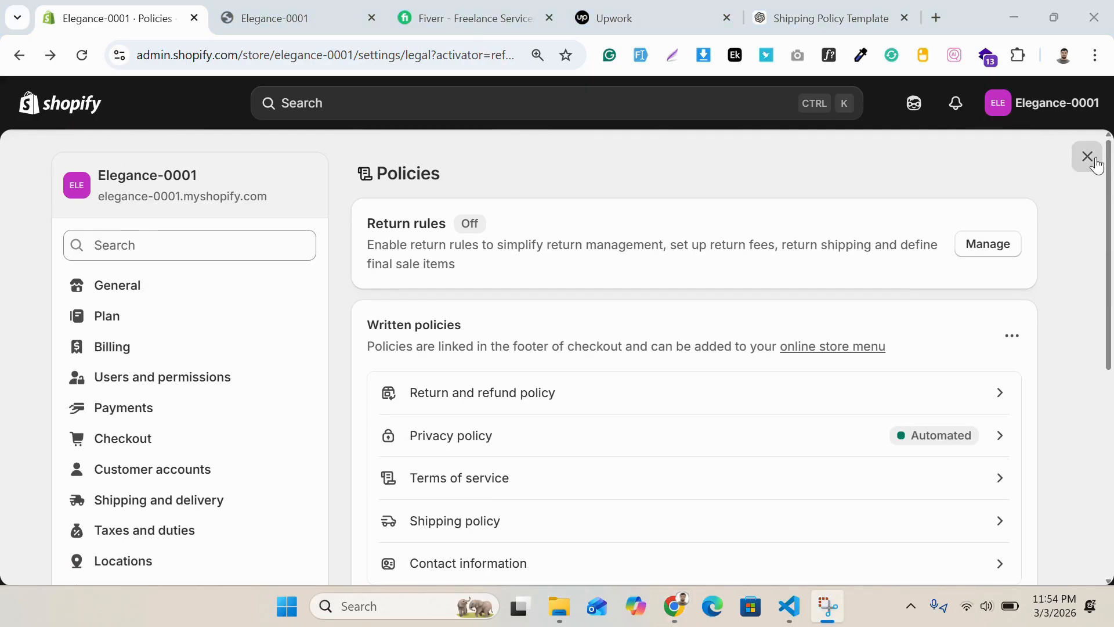
Leave the store settings and open the Content section of the admin
click(1095, 165)
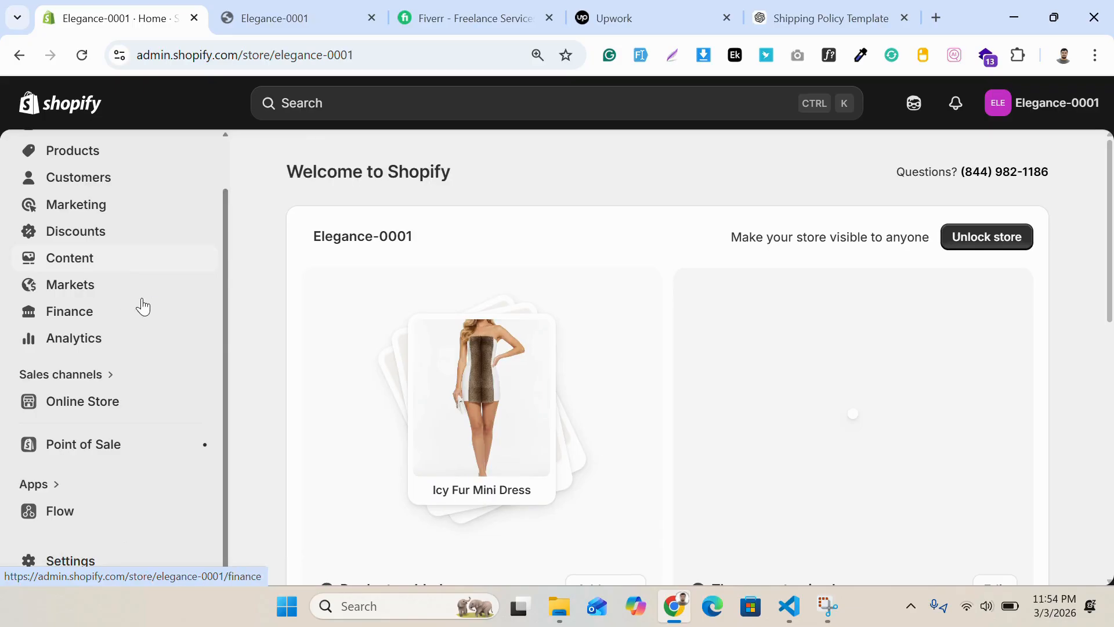
scroll(125, 297, up, 2)
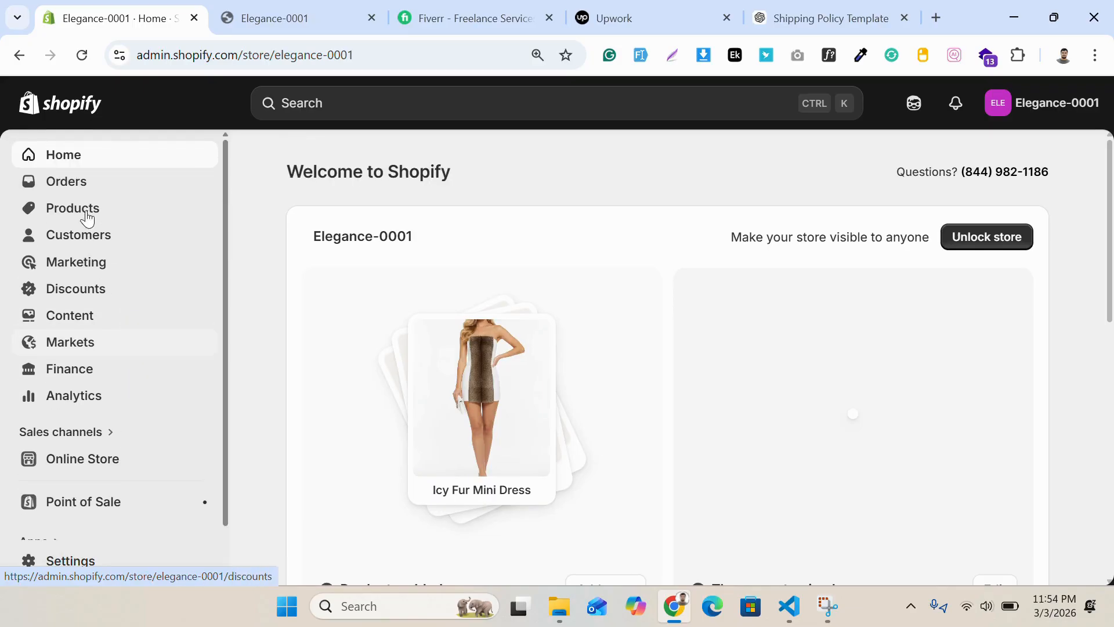
click(82, 321)
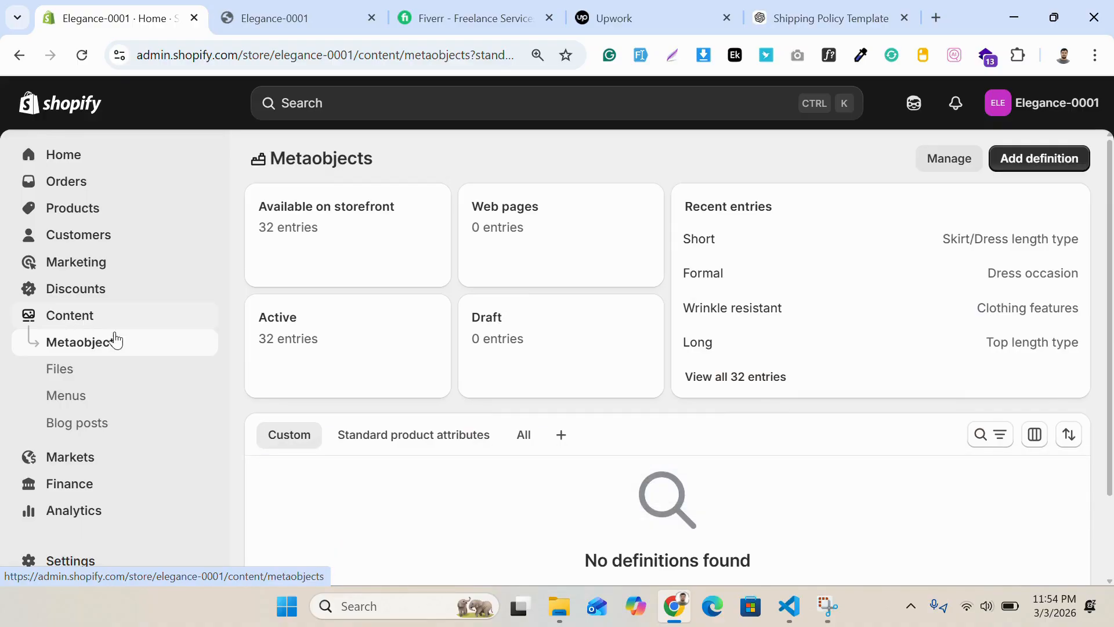
Open Footer menu-1 from the store's menus and remove its Shop and Lookbook items
click(83, 400)
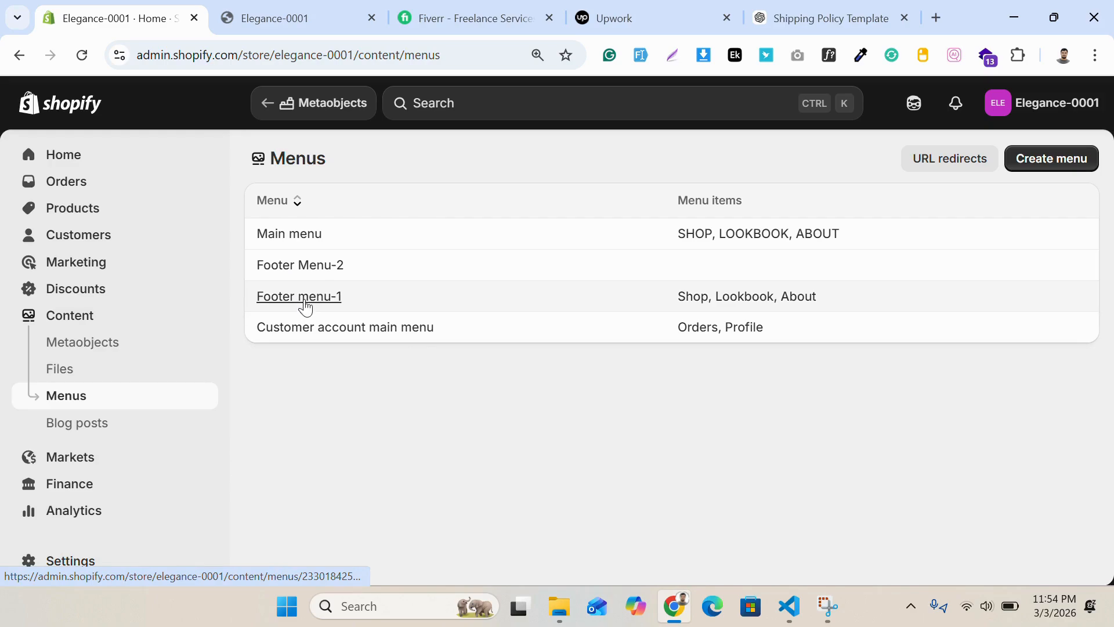
click(314, 297)
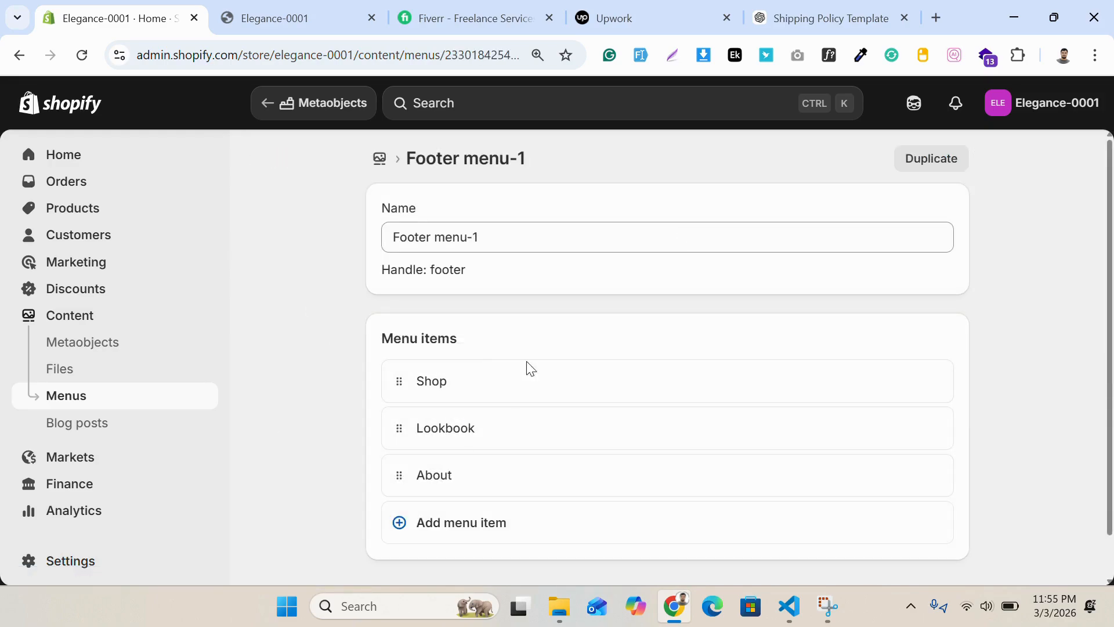
scroll(500, 381, down, 1)
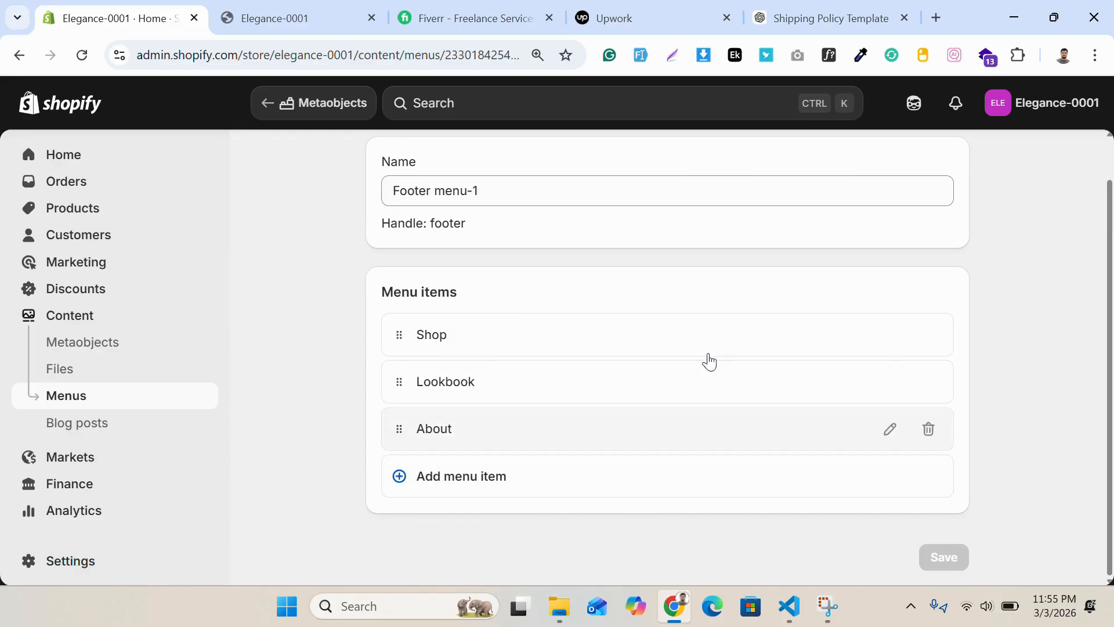
click(929, 342)
click(803, 382)
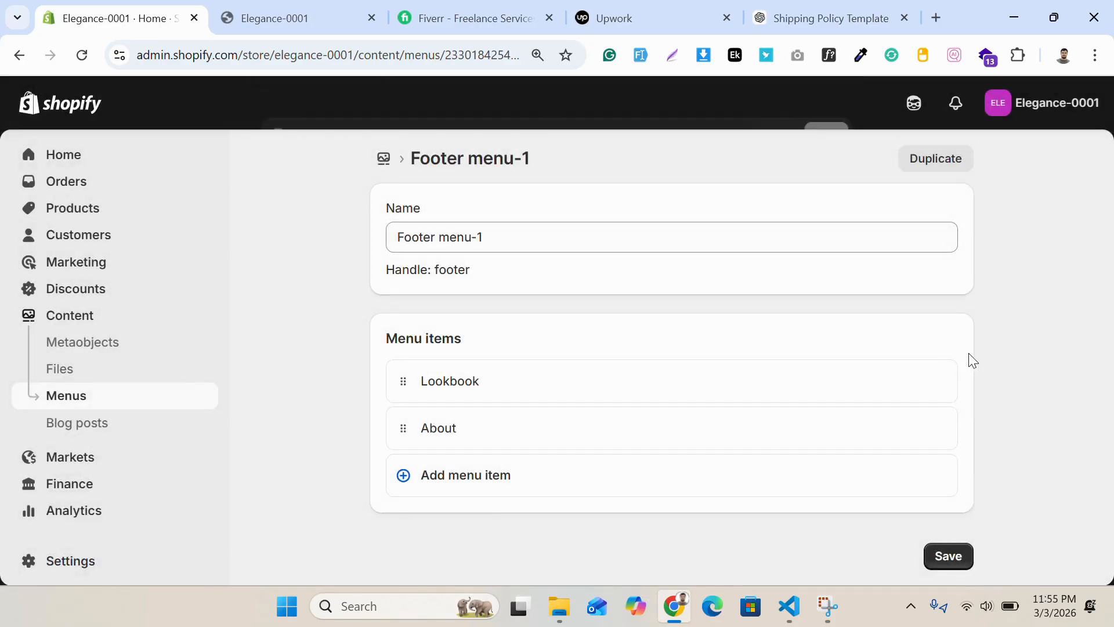
click(934, 381)
click(808, 381)
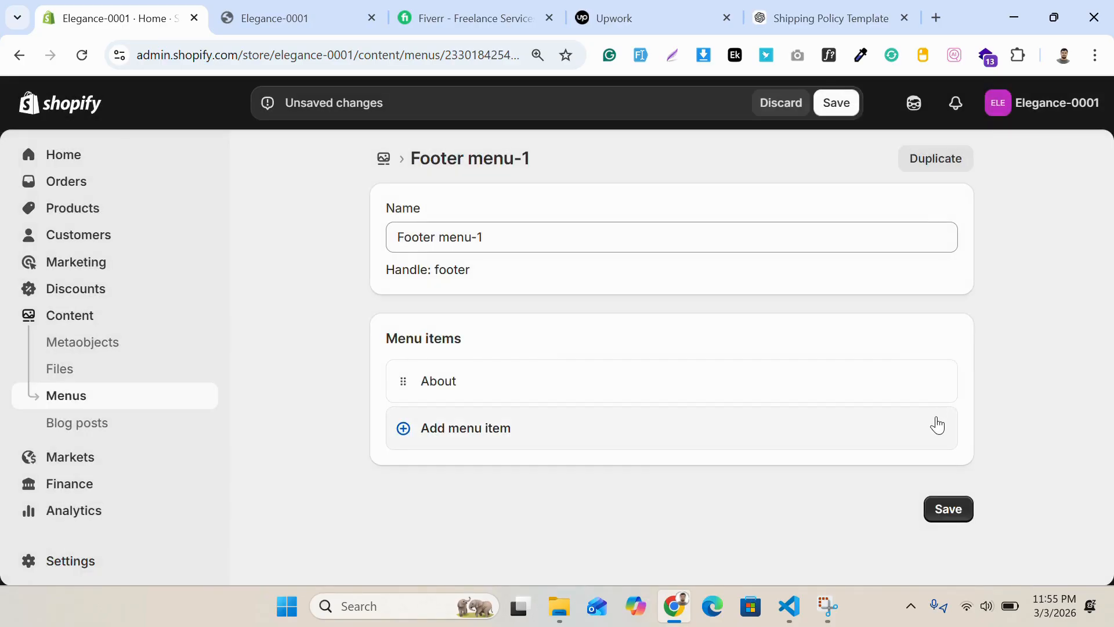
Remove the About item and the blank extra item from Footer menu-1
click(942, 441)
click(860, 382)
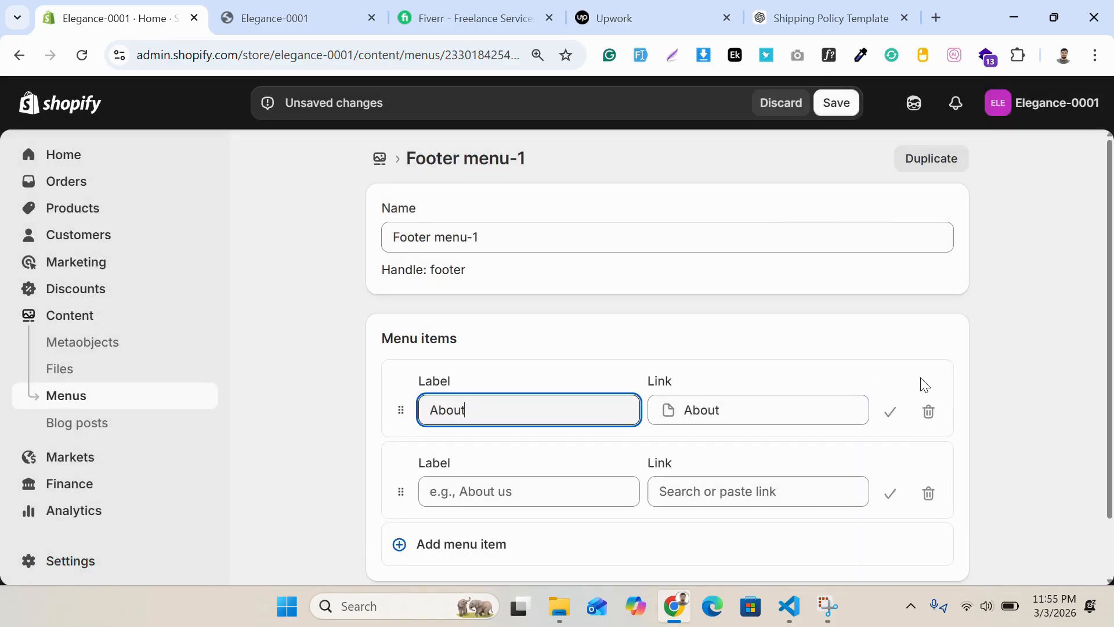
click(350, 398)
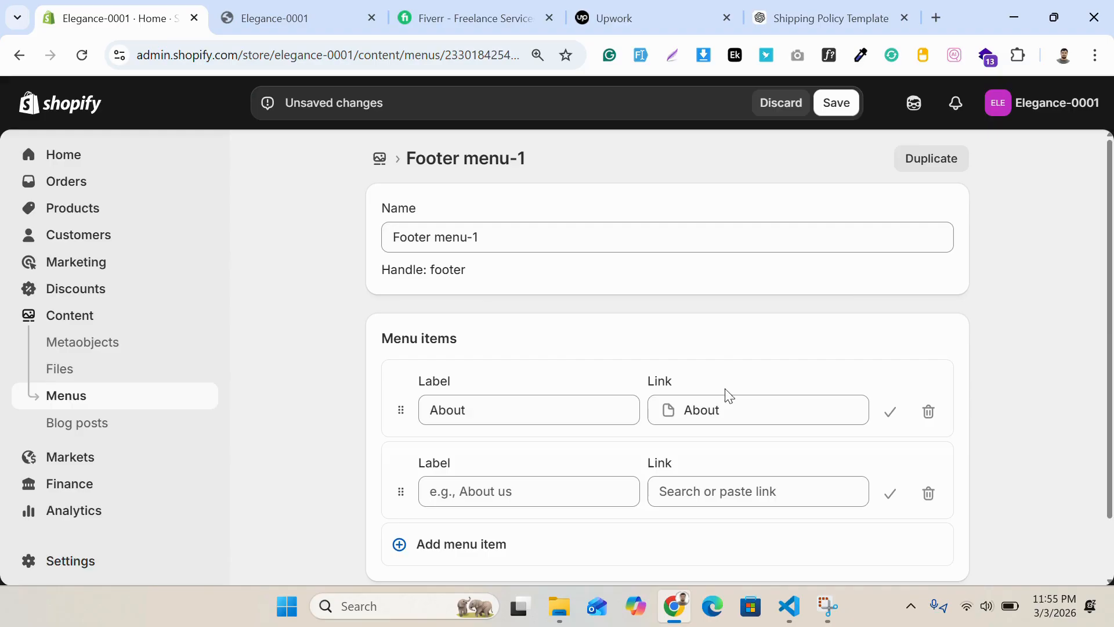
click(928, 412)
click(801, 383)
click(931, 414)
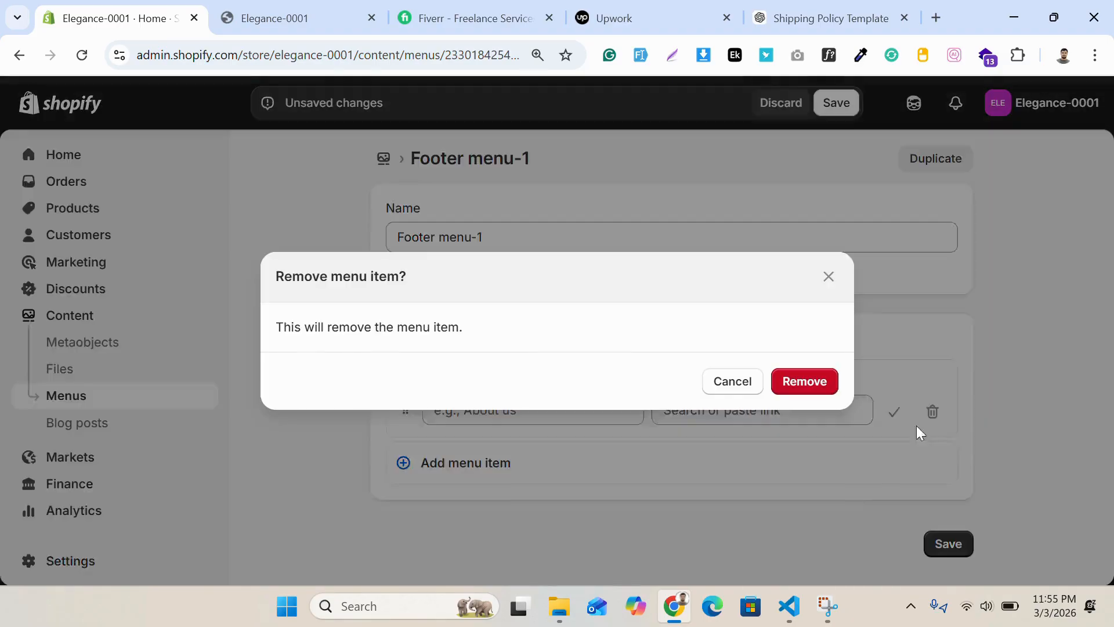
click(820, 381)
Add a menu item labelled "Terms of Service" linked to the Terms of Service policy
click(466, 377)
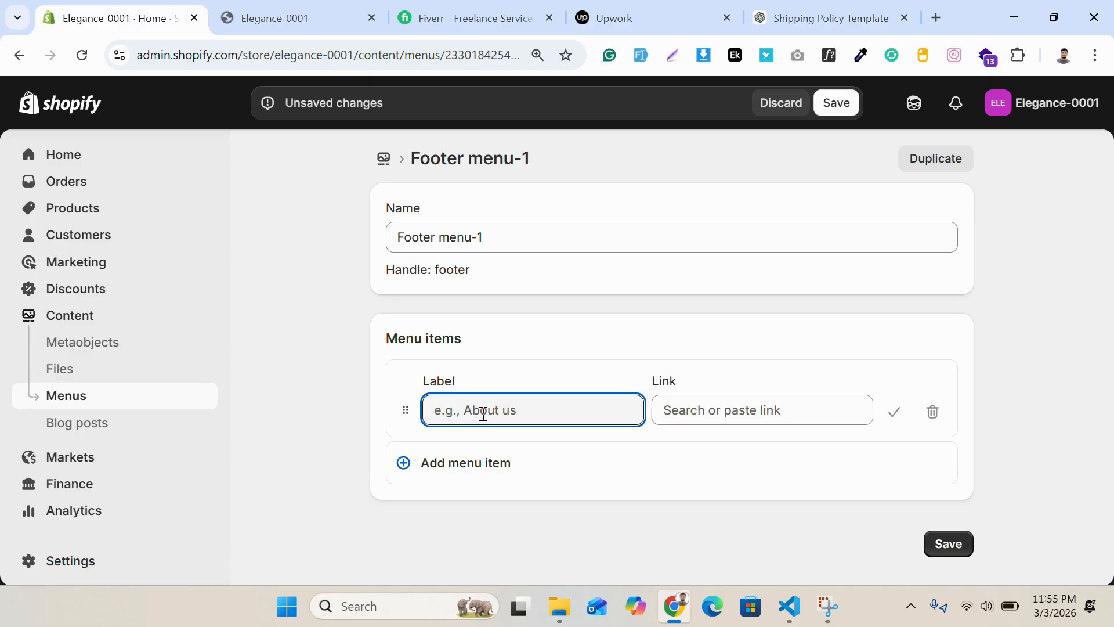
text(Terms of Service)
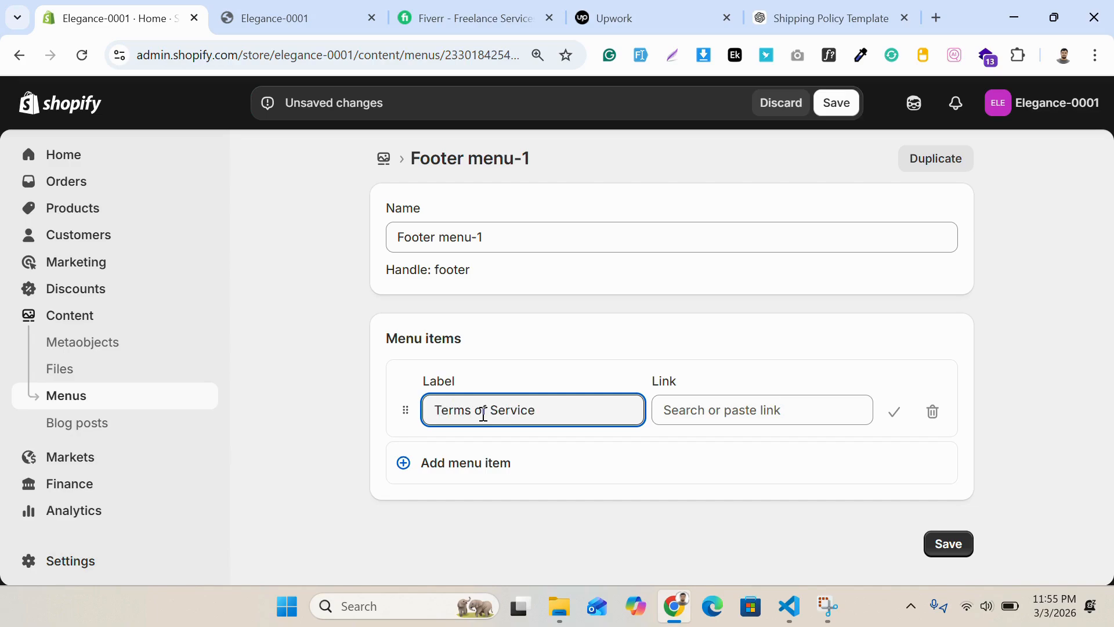
click(781, 412)
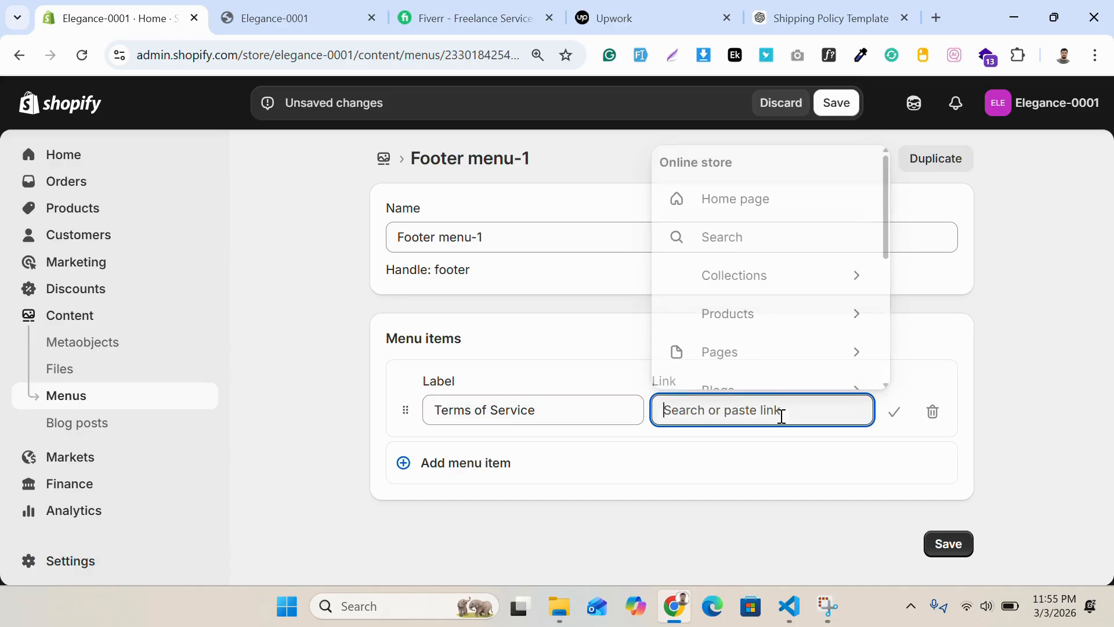
scroll(771, 277, down, 3)
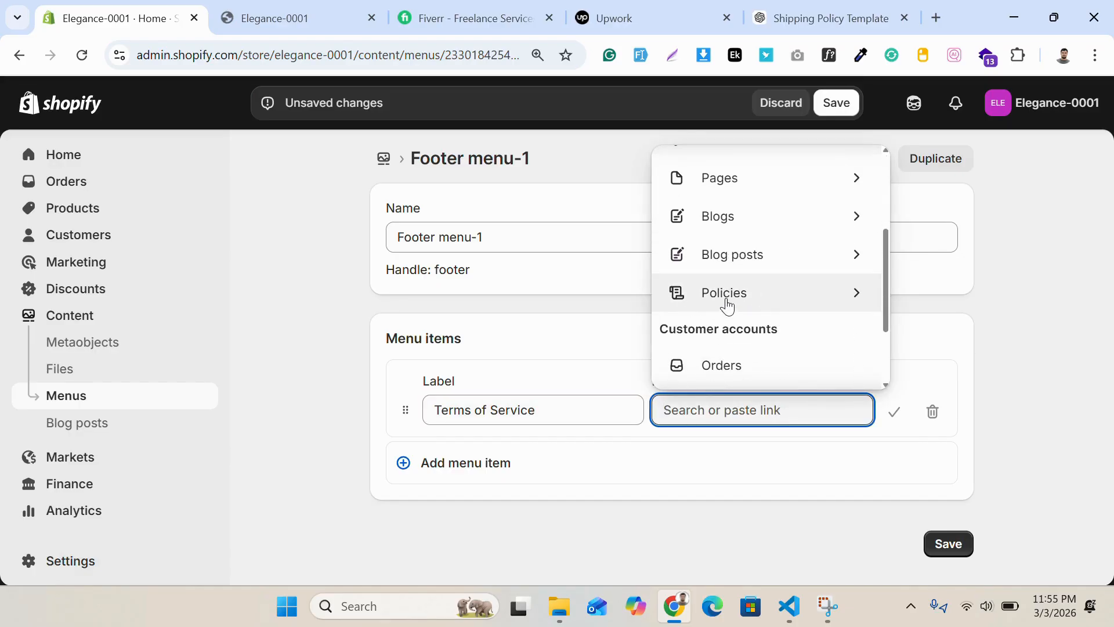
click(725, 303)
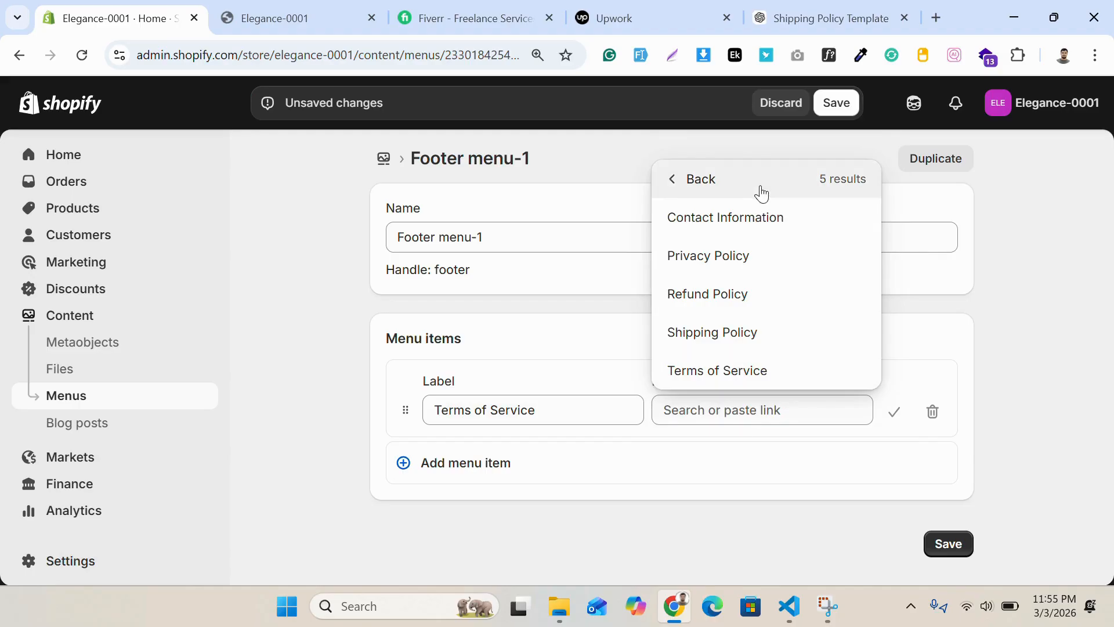
click(757, 372)
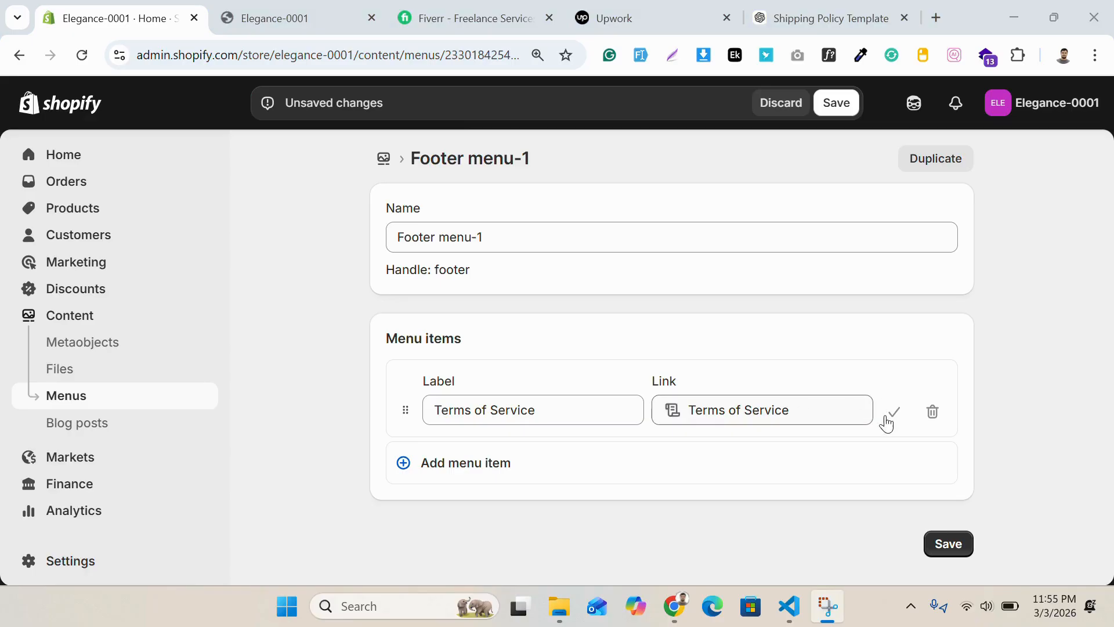
click(893, 413)
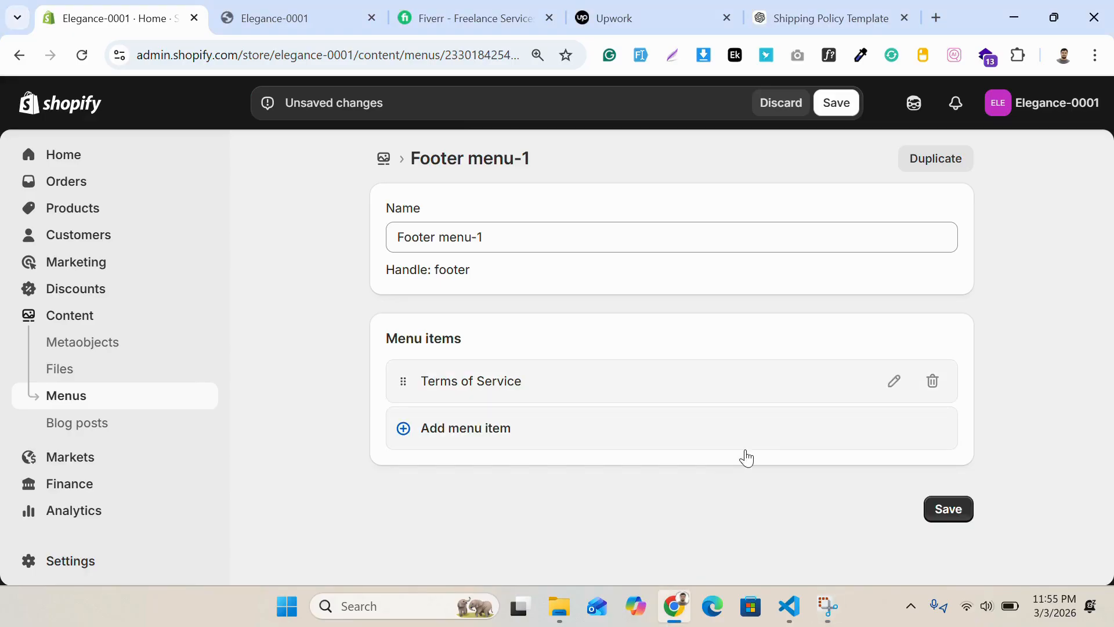
Add a second menu item labelled "Shipping Policy" linked to the Shipping Policy
click(488, 430)
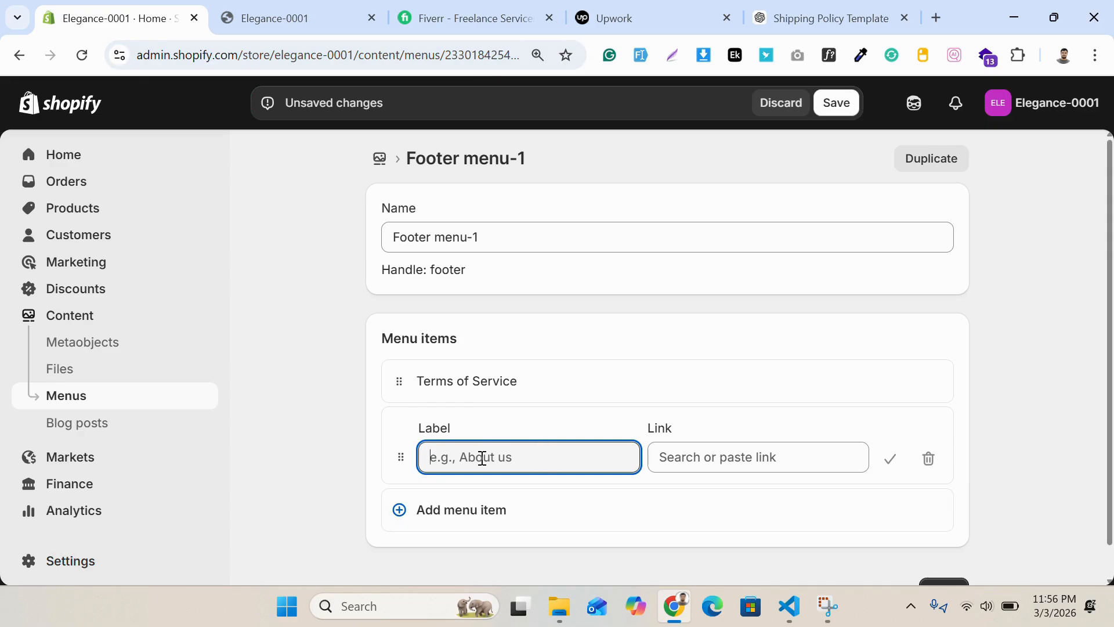
text(Shipping Policy)
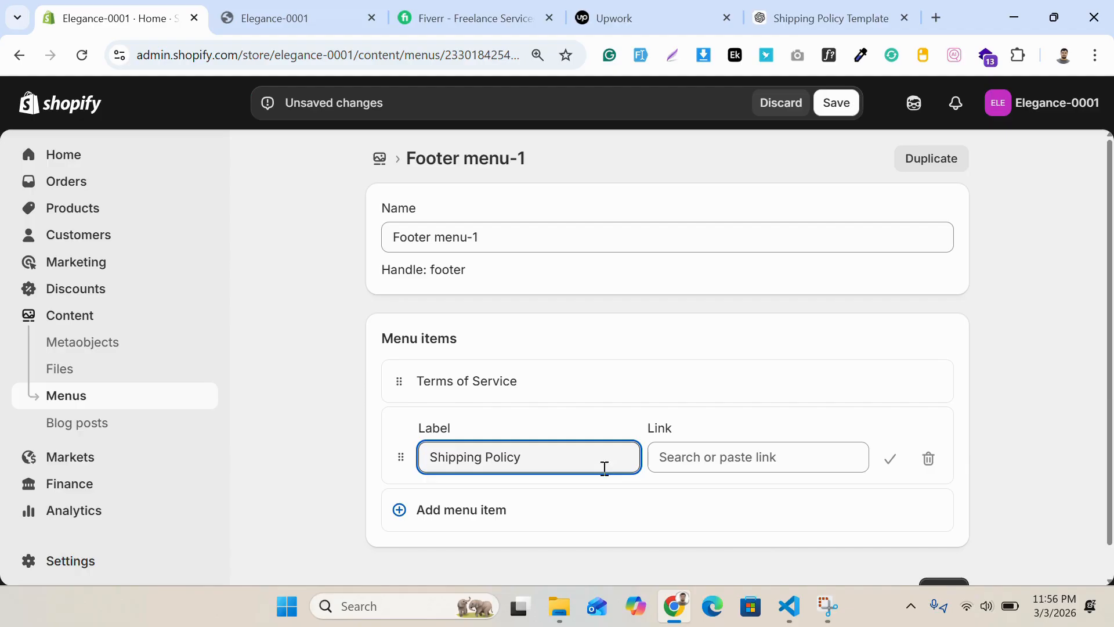
click(763, 456)
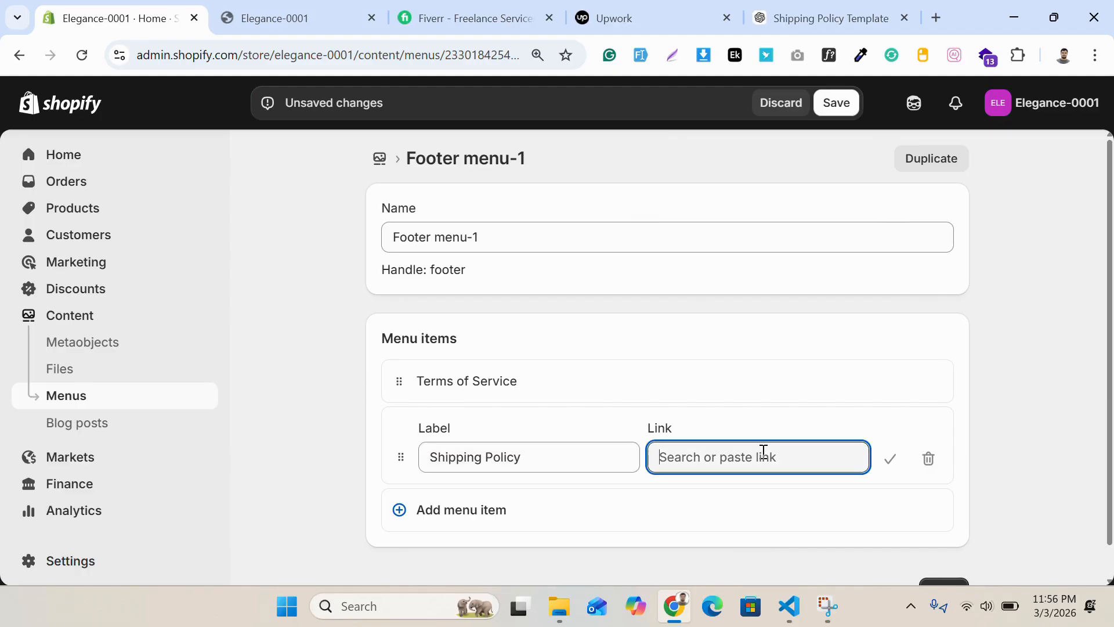
scroll(779, 244, down, 2)
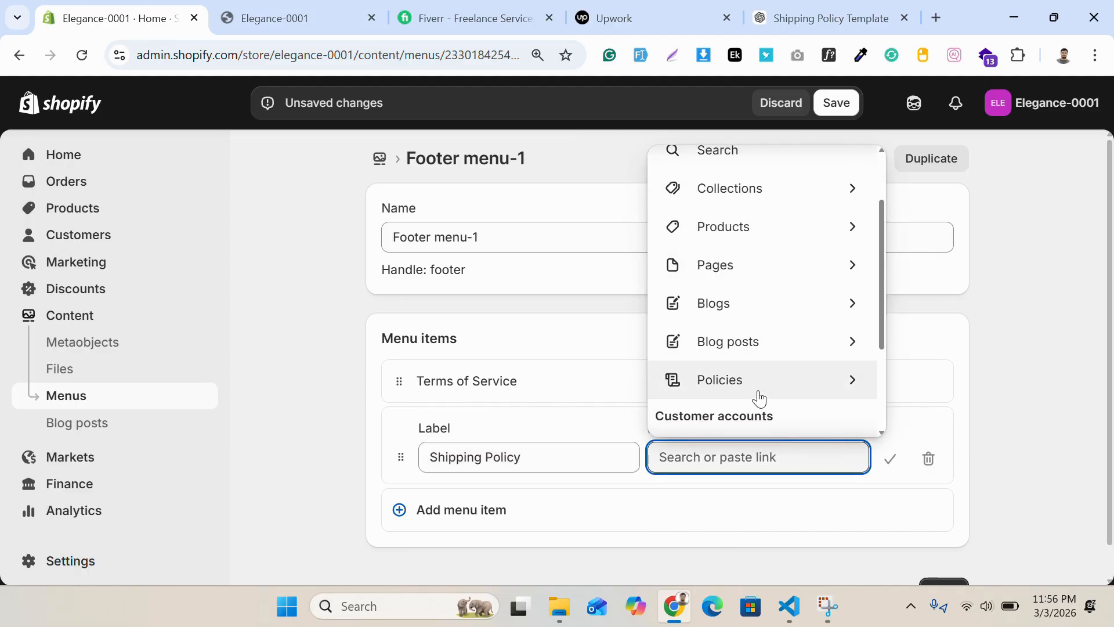
click(757, 390)
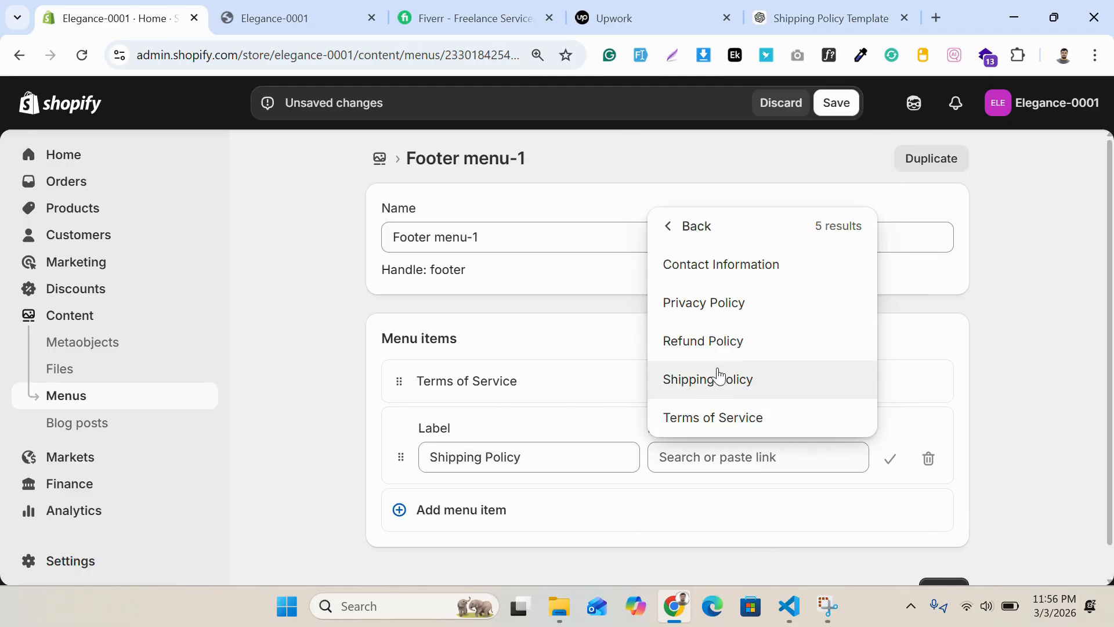
click(714, 377)
click(891, 464)
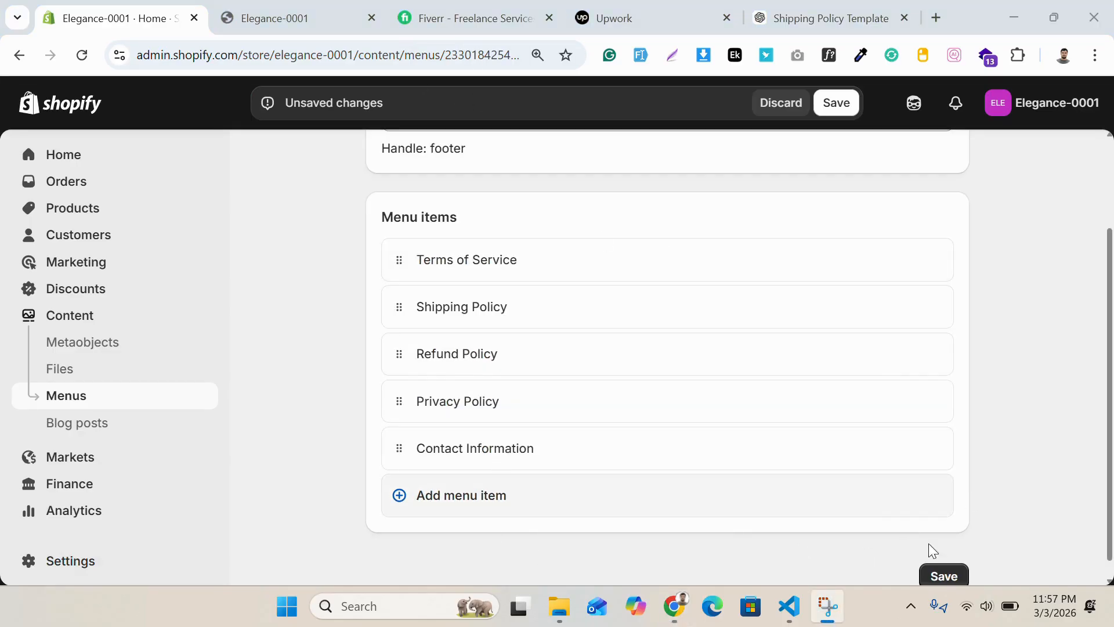
Save Footer menu-1 with its policy items and look over the menu item list
click(944, 578)
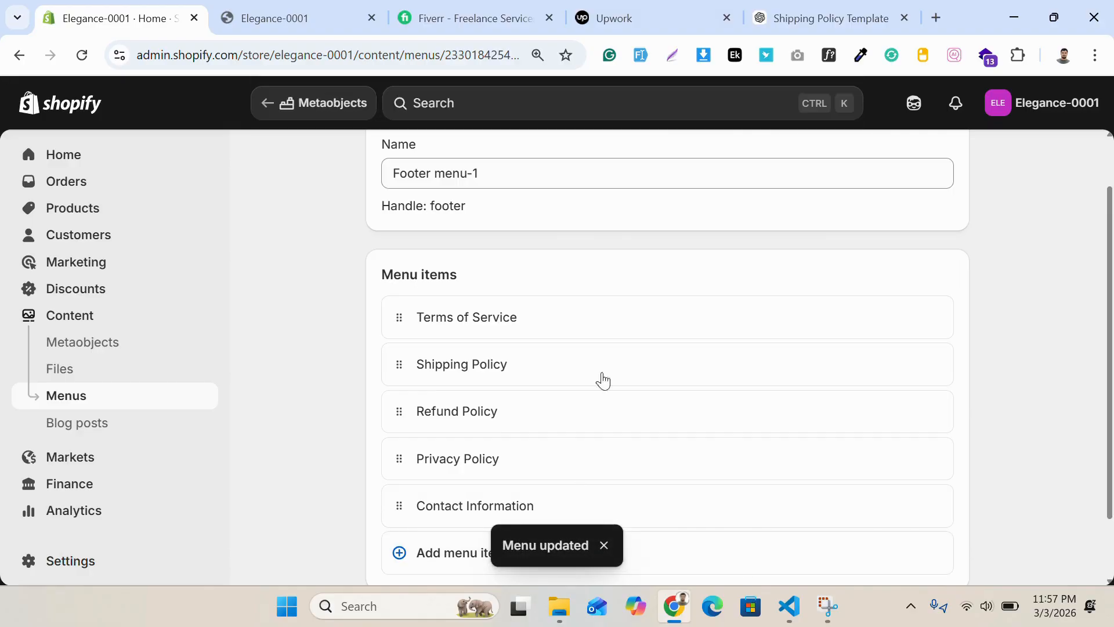
scroll(568, 284, down, 2)
scroll(537, 332, up, 3)
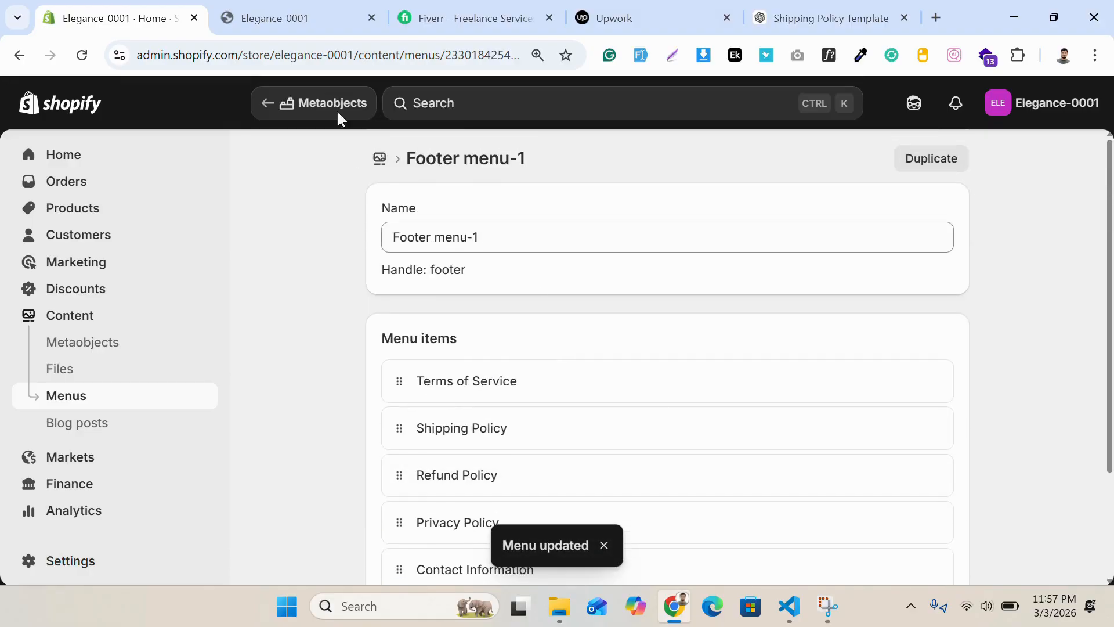
Close the old storefront tab, view the online store from the Online Store channel and open the preview bar's options
scroll(130, 398, down, 2)
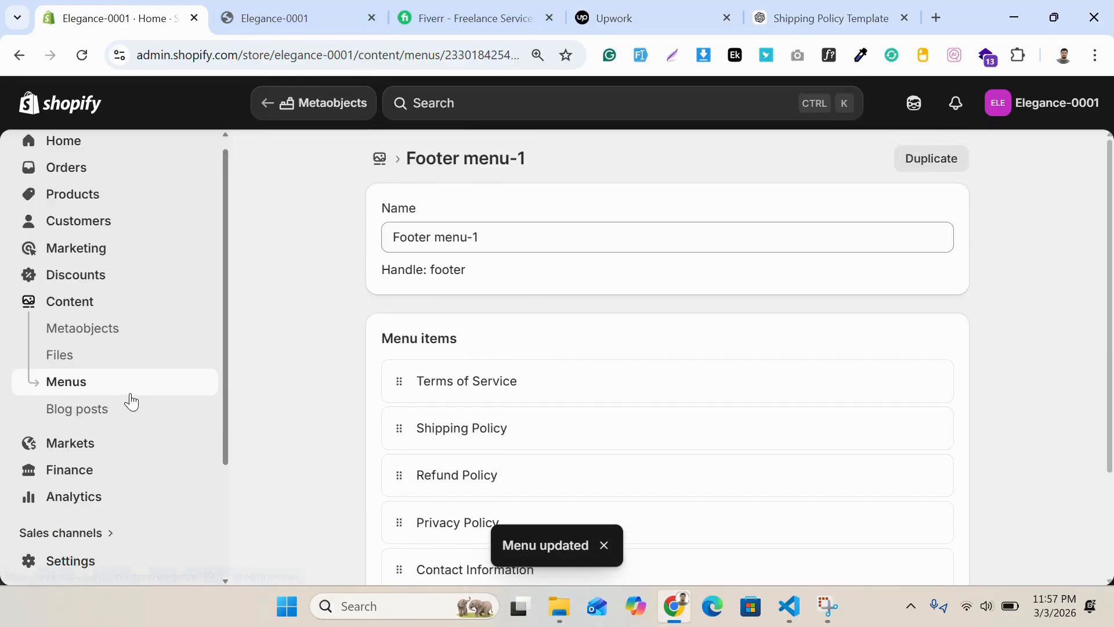
click(371, 18)
click(83, 486)
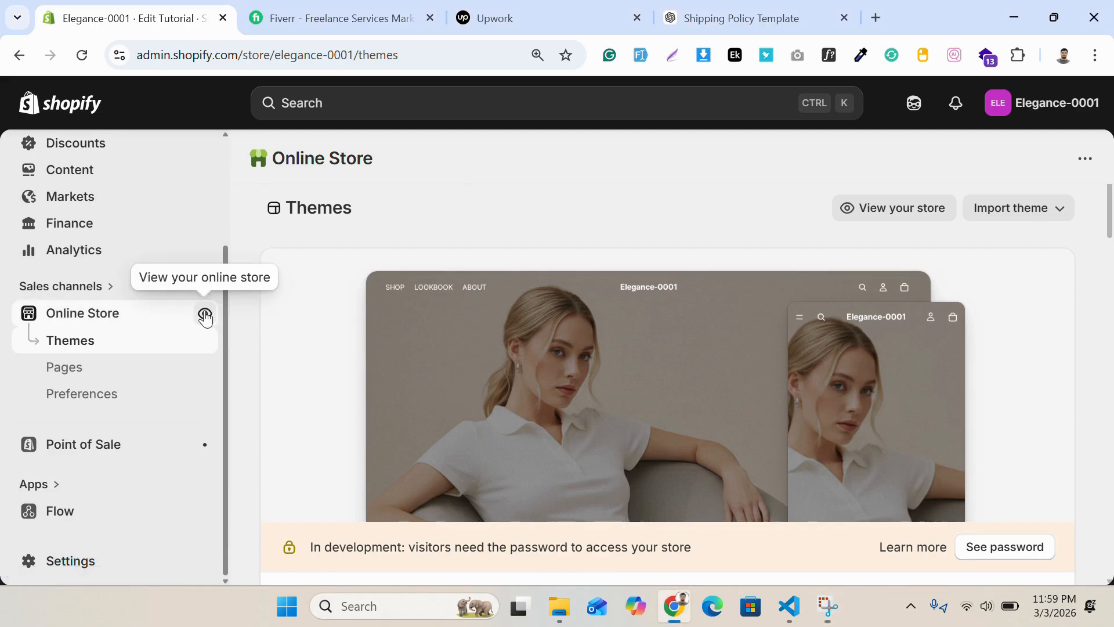
click(205, 316)
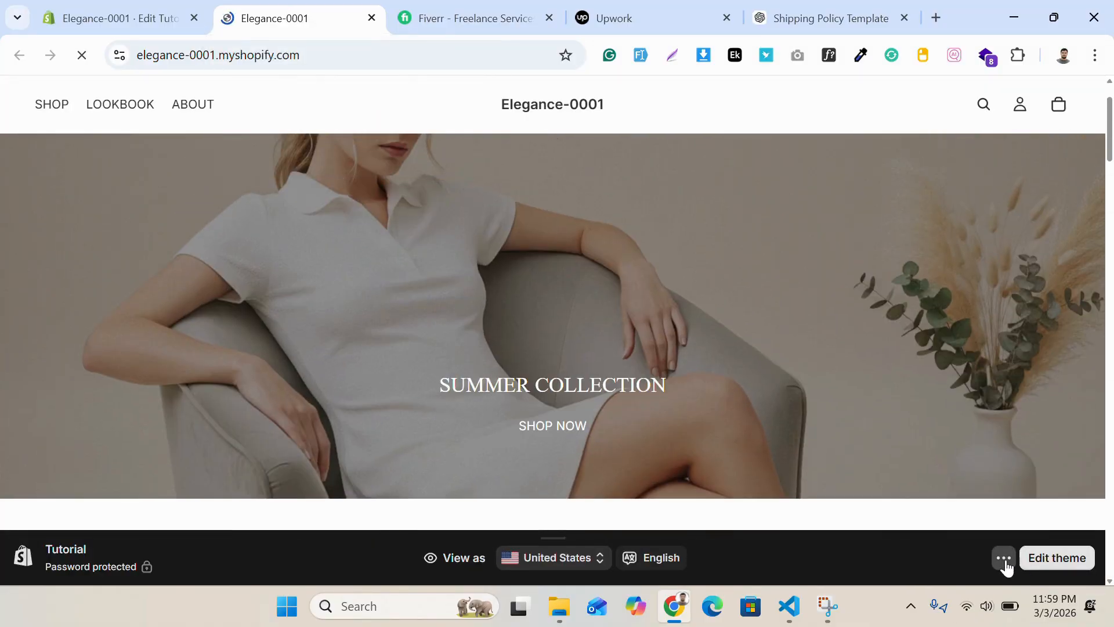
click(1004, 558)
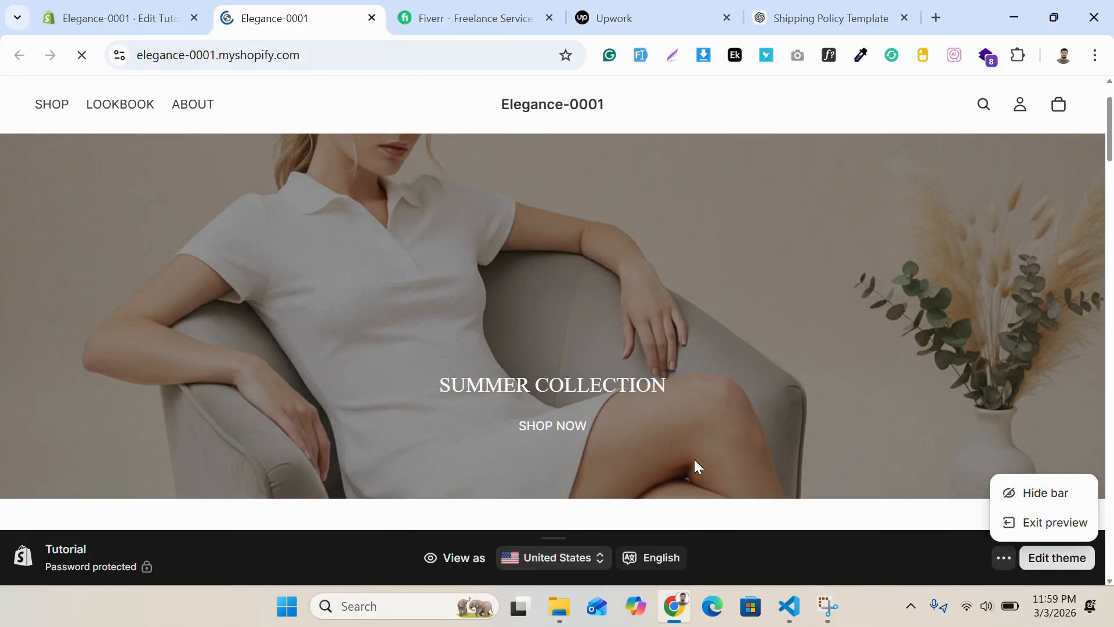